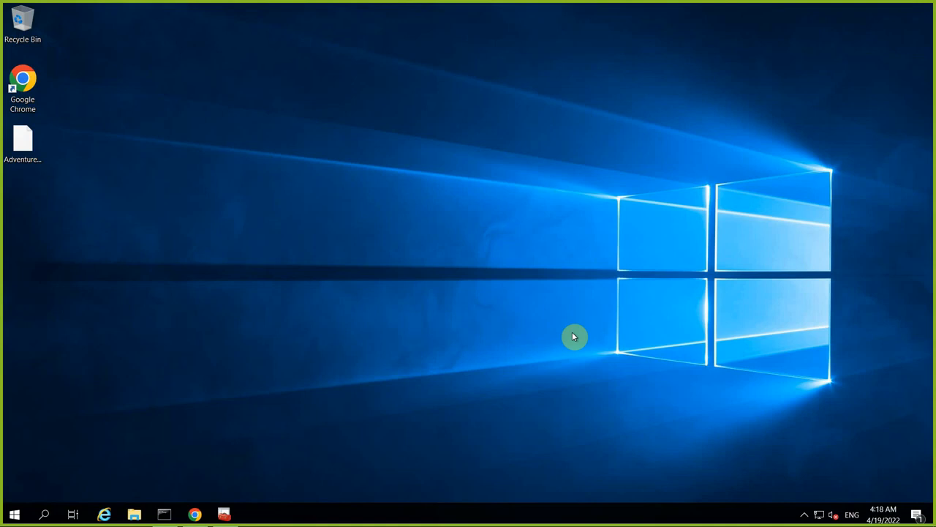
{"action": "left_click", "coordinate": [224, 514]}
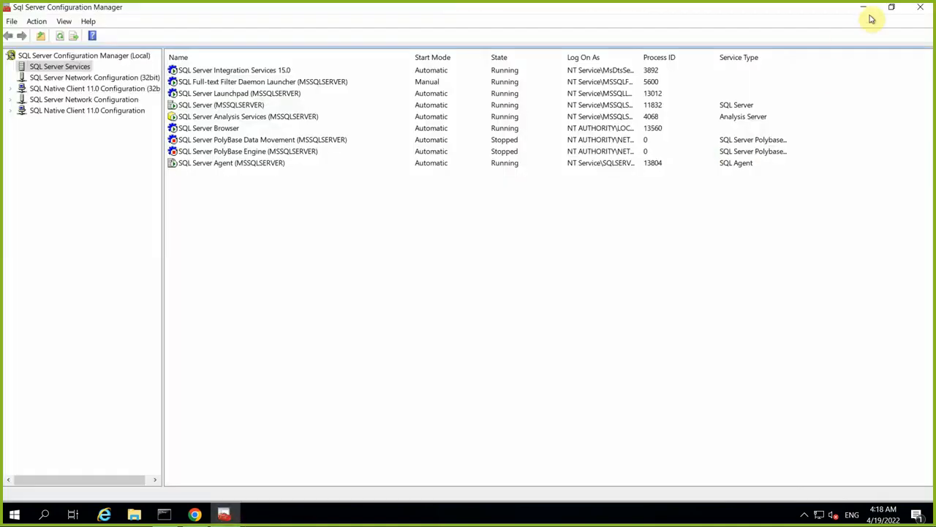
{"action": "left_click", "coordinate": [922, 9]}
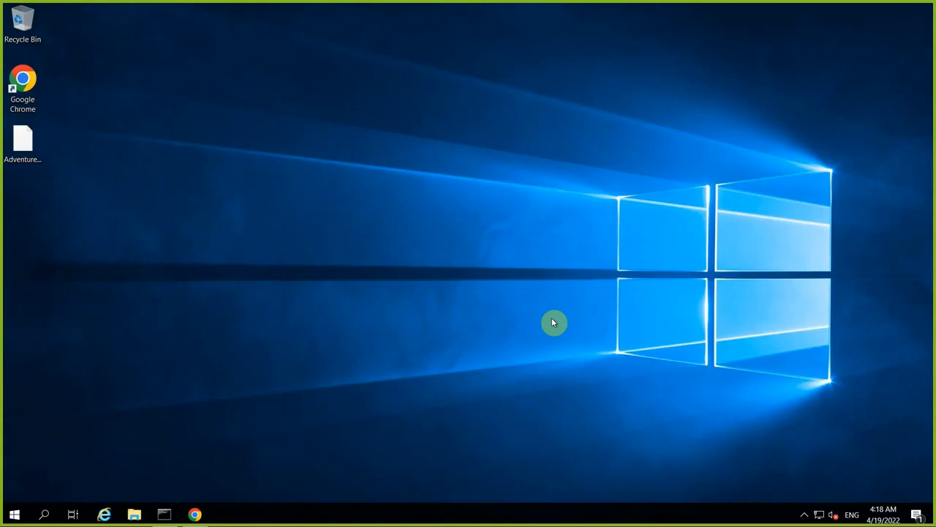
{"action": "left_click", "coordinate": [168, 512]}
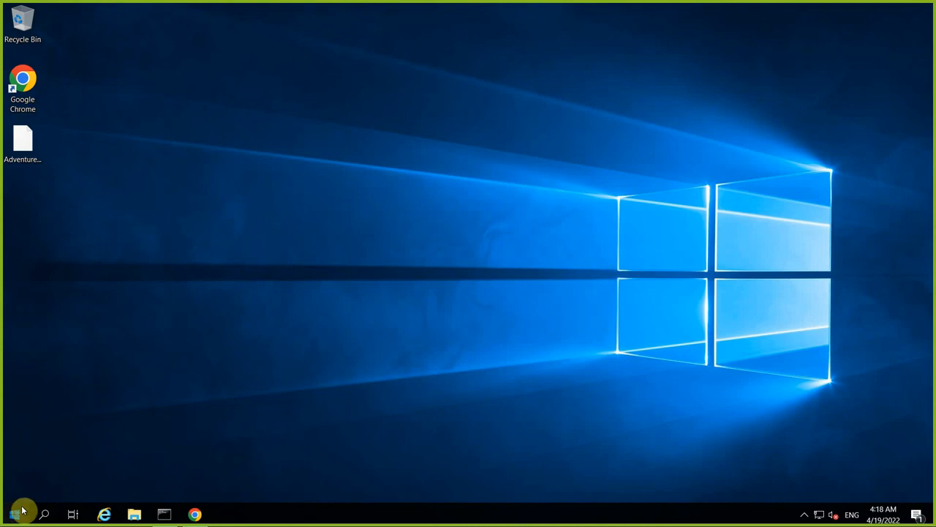
- Launch SQL Server 2019 Configuration Manager and allow it to make changes to the device
{"action": "key", "text": "super"}
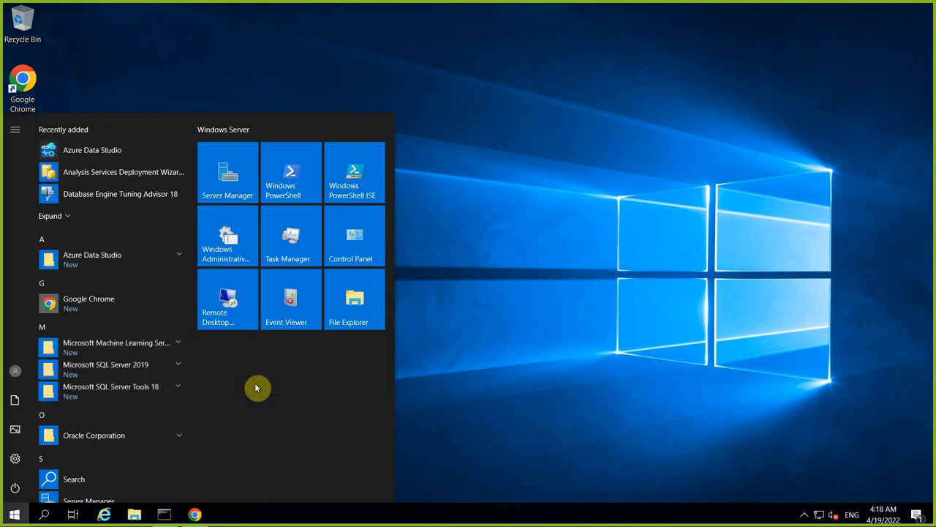
{"action": "left_click", "coordinate": [178, 366]}
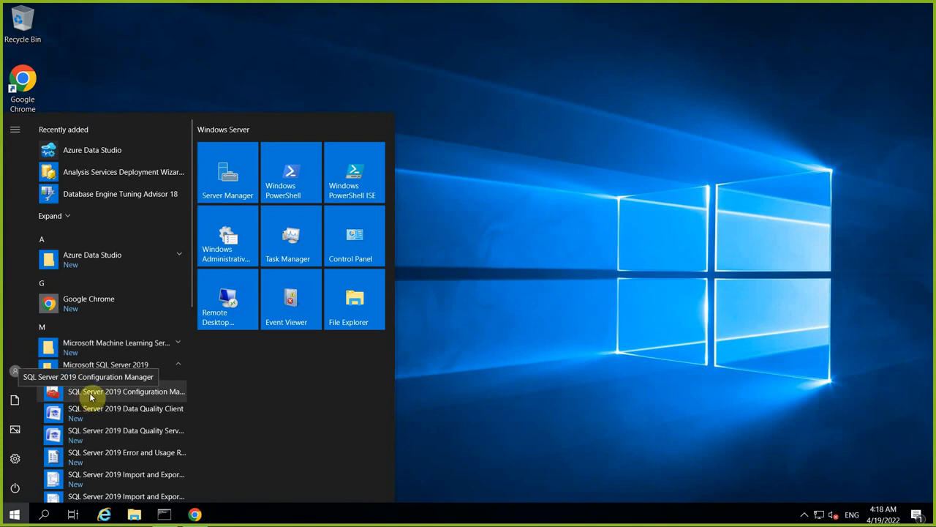
{"action": "left_click", "coordinate": [130, 395]}
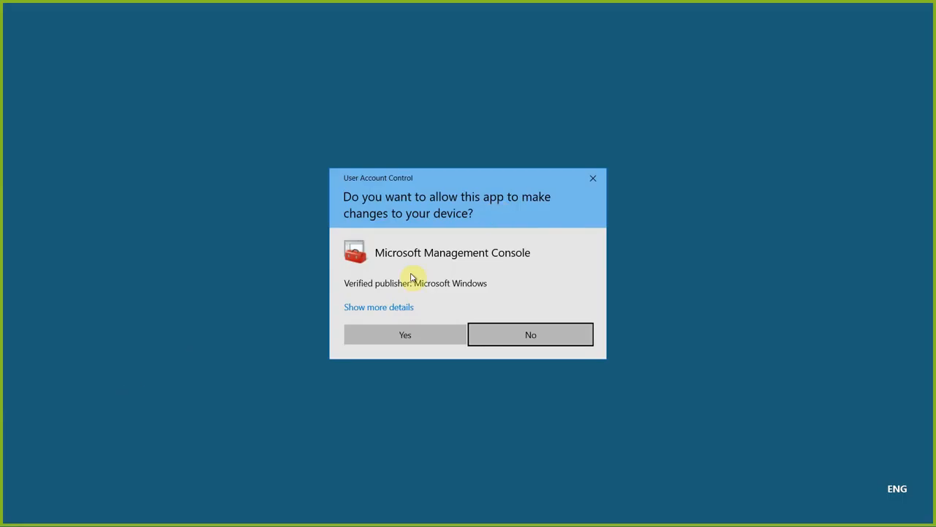
{"action": "left_click", "coordinate": [388, 334]}
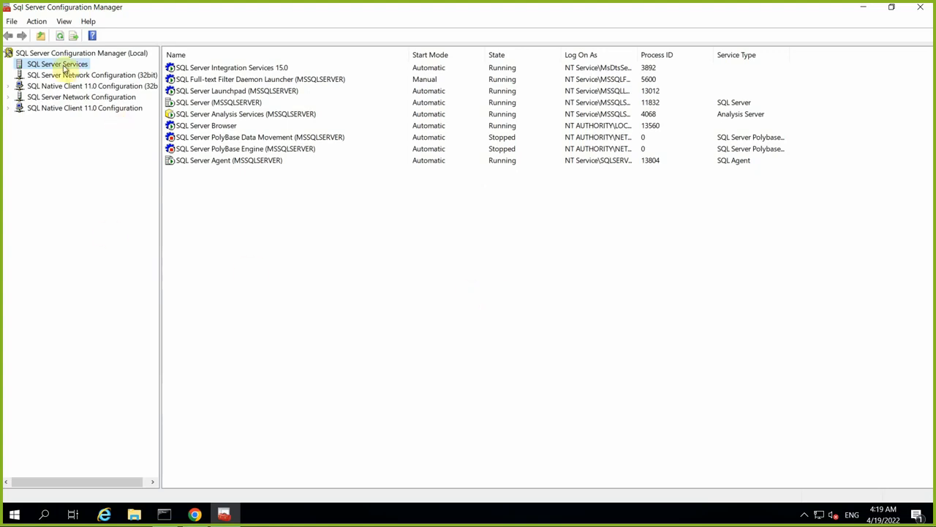
- Review the Integration Services, Full-text Filter Daemon Launcher and PolyBase entries among the SQL Server services
{"action": "left_click", "coordinate": [245, 70]}
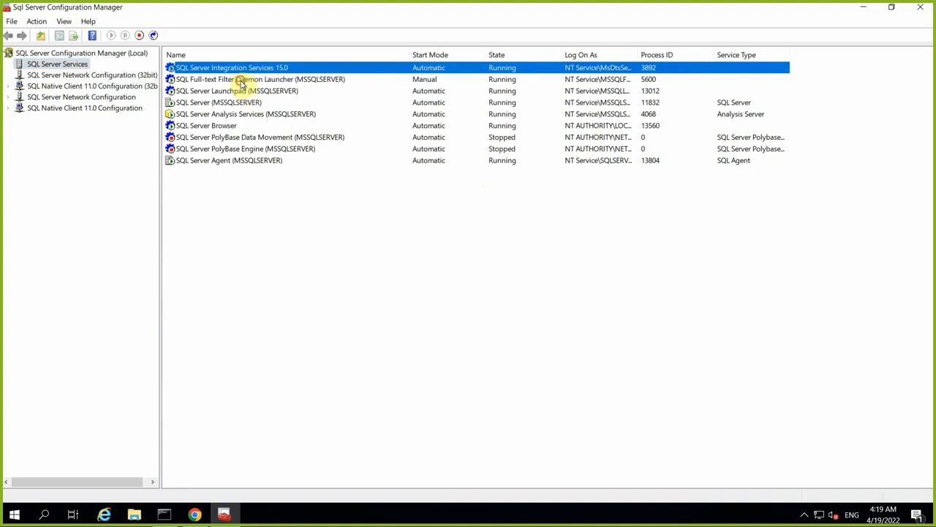
{"action": "left_click", "coordinate": [240, 80]}
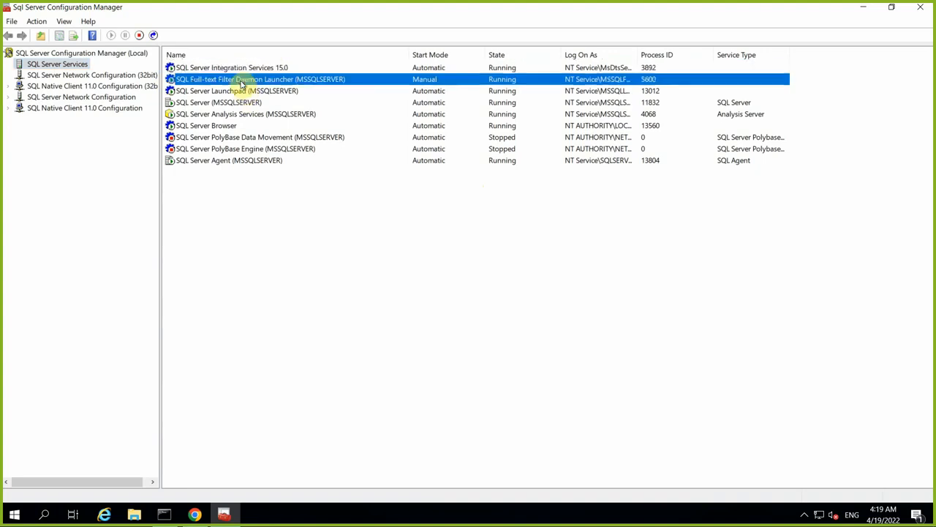
{"action": "left_click", "coordinate": [217, 138]}
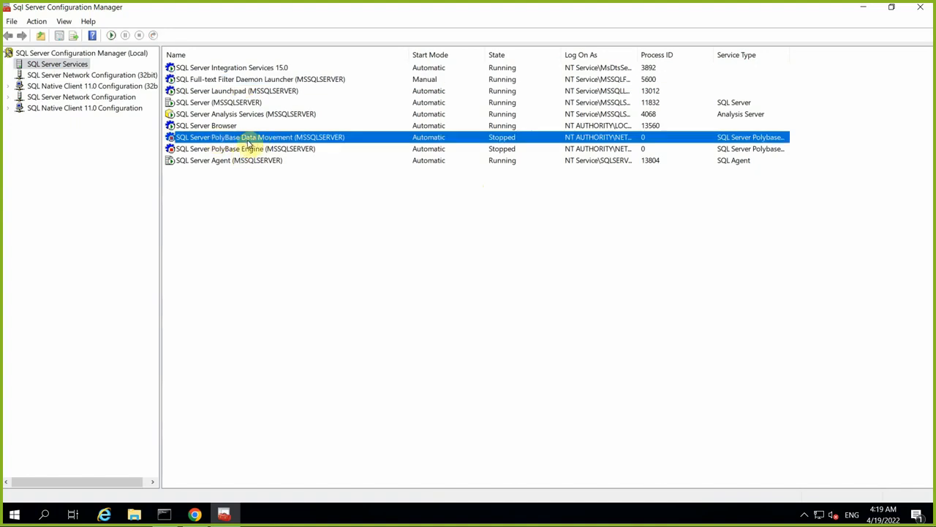
{"action": "left_click", "coordinate": [226, 151]}
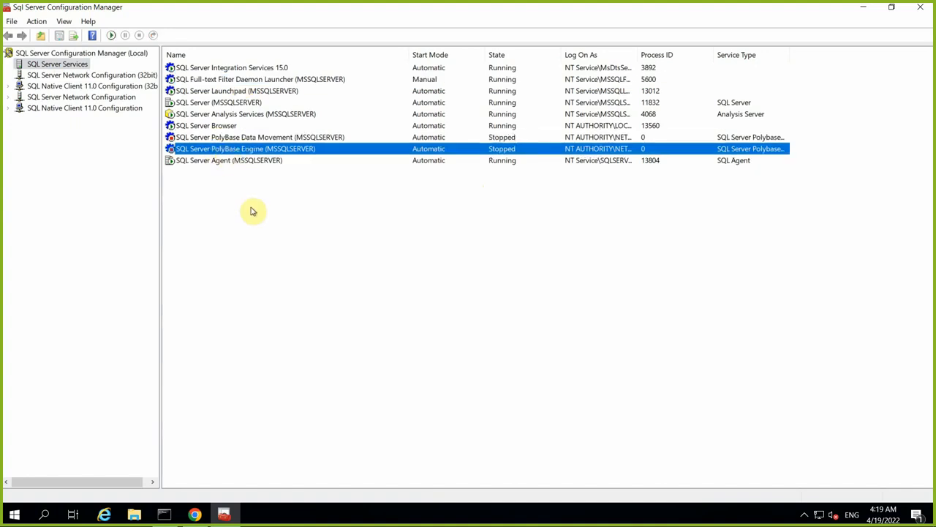
- Inspect the SQL Server Agent service's logon account and available start modes in its properties, leaving without saving
{"action": "left_click", "coordinate": [233, 162]}
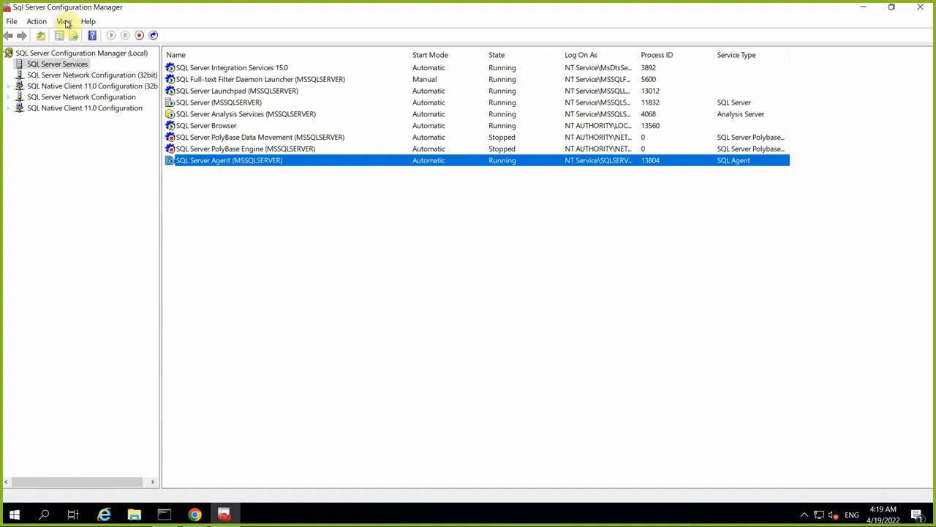
{"action": "right_click", "coordinate": [219, 161]}
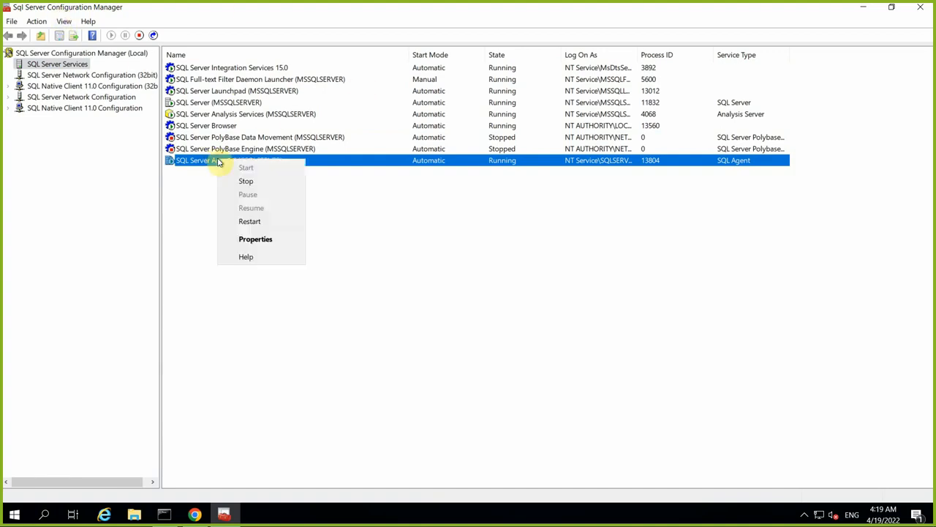
{"action": "left_click", "coordinate": [256, 242]}
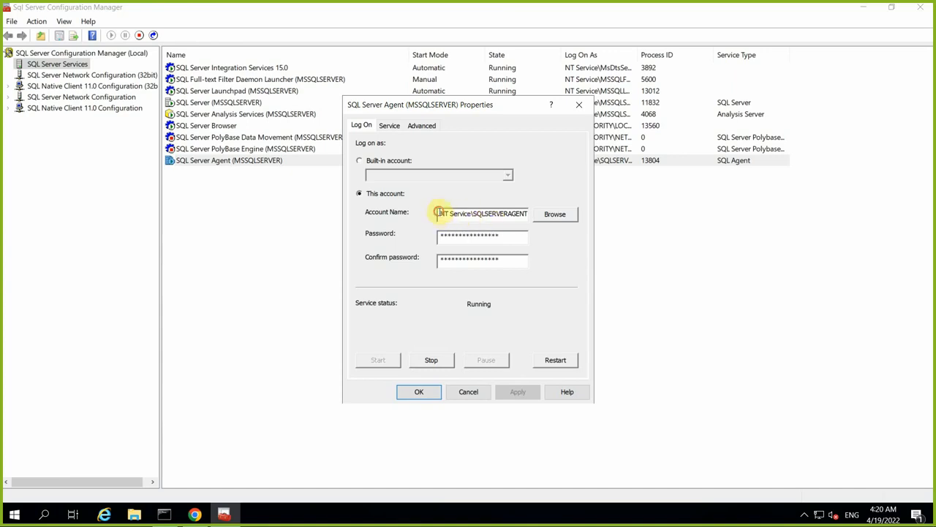
{"action": "left_click_drag", "start_coordinate": [440, 214], "coordinate": [533, 210]}
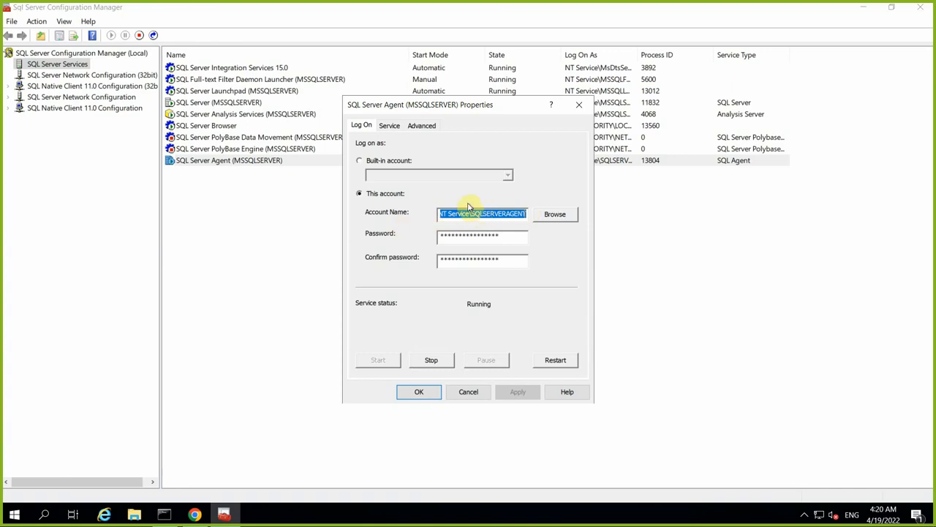
{"action": "left_click", "coordinate": [391, 125]}
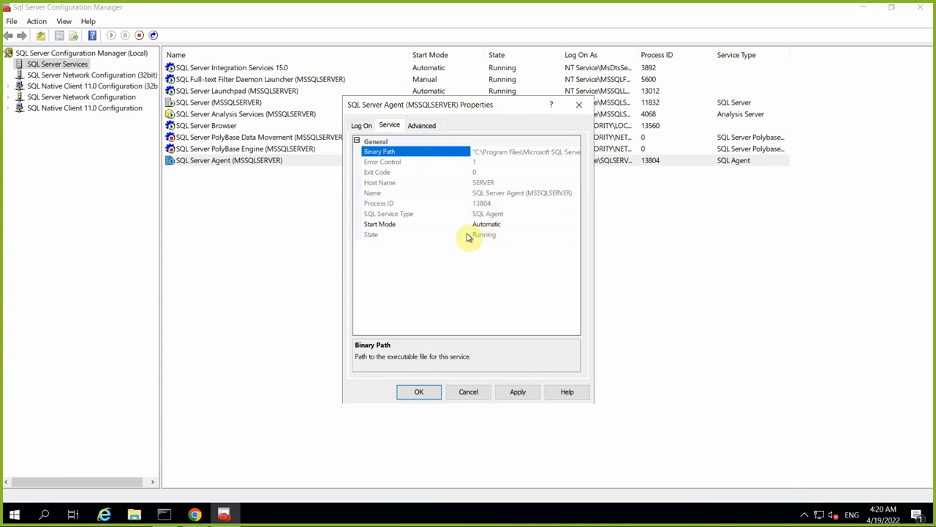
{"action": "left_click", "coordinate": [362, 125]}
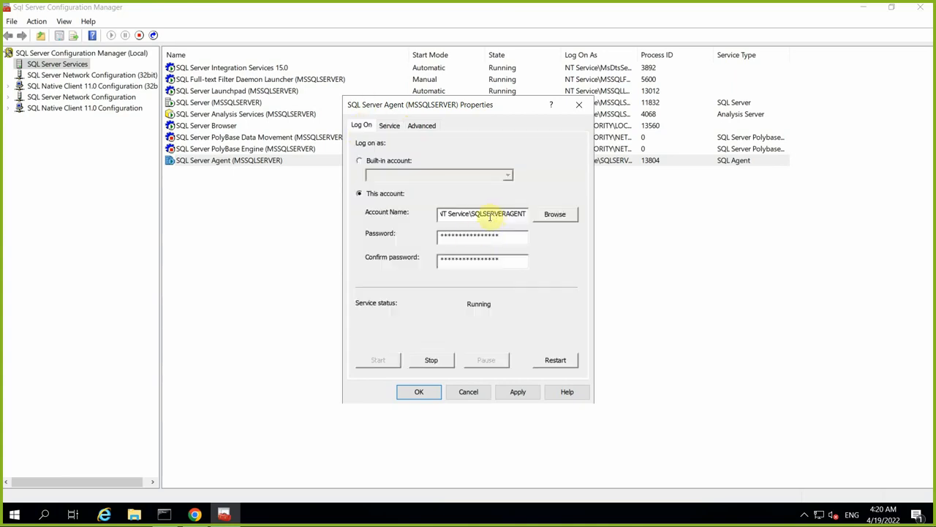
{"action": "left_click", "coordinate": [389, 125]}
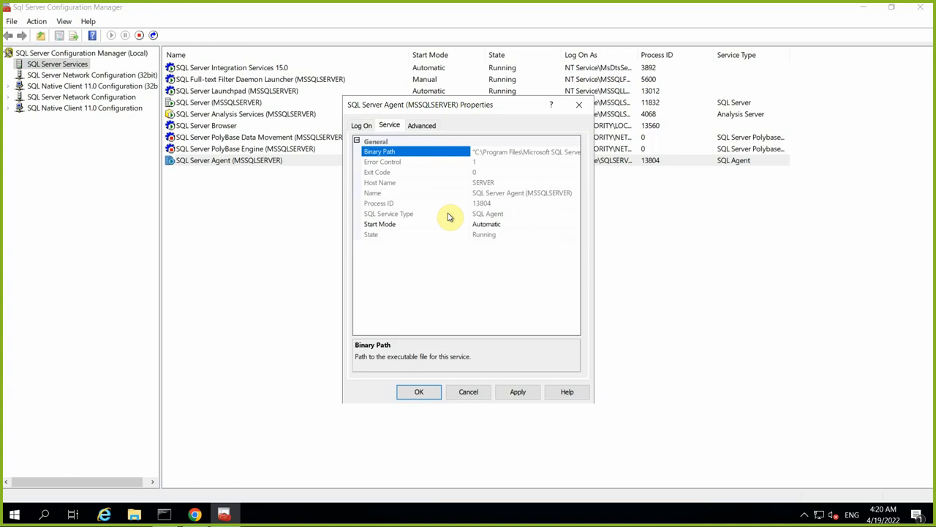
{"action": "left_click", "coordinate": [493, 225]}
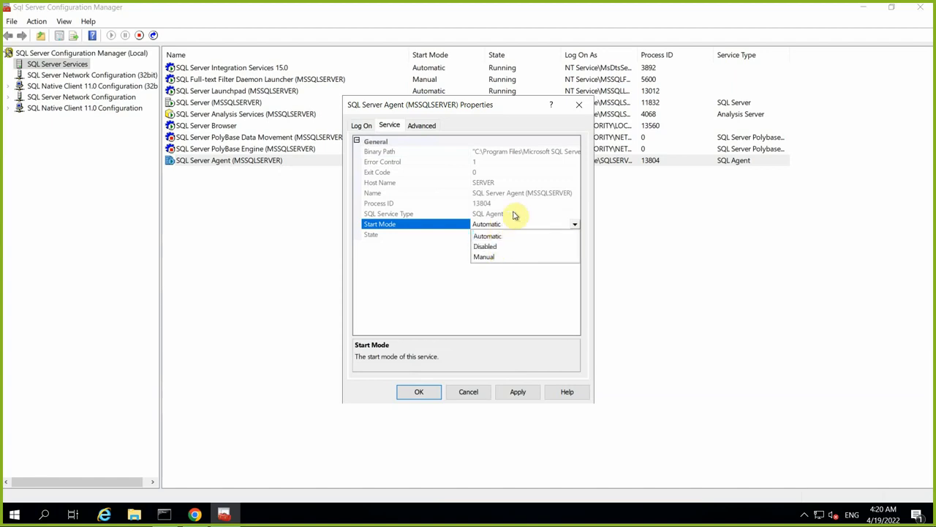
{"action": "left_click", "coordinate": [469, 392]}
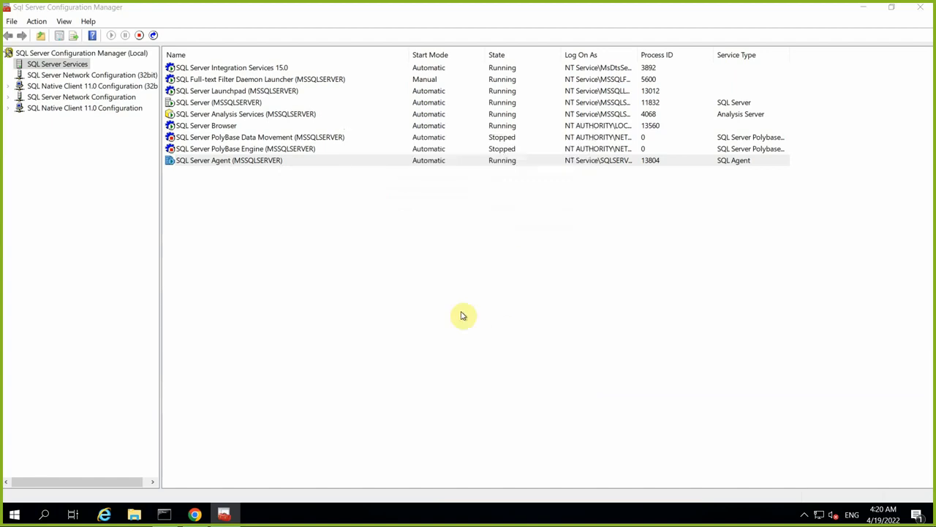
- Check the start mode and state of the SQL Server Agent and both PolyBase services
{"action": "left_click", "coordinate": [428, 161]}
{"action": "left_click", "coordinate": [287, 149]}
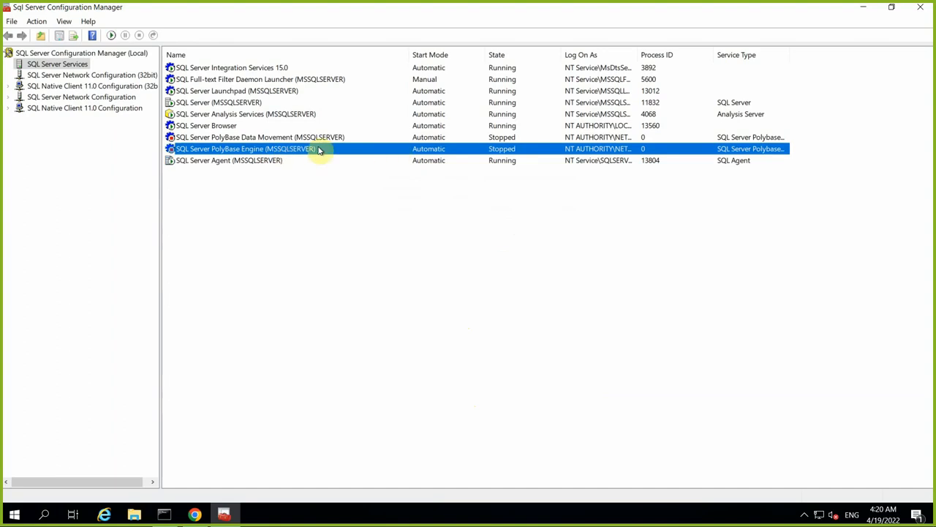
{"action": "left_click", "coordinate": [256, 140]}
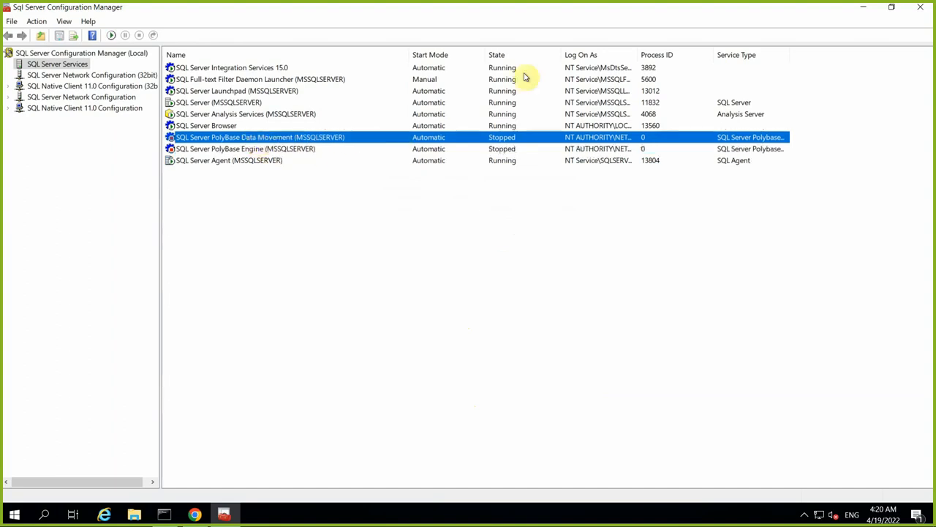
- Set the start mode of the SQL Full-text Filter Daemon Launcher service to Automatic, apply it and check its advanced properties
{"action": "left_click", "coordinate": [435, 78]}
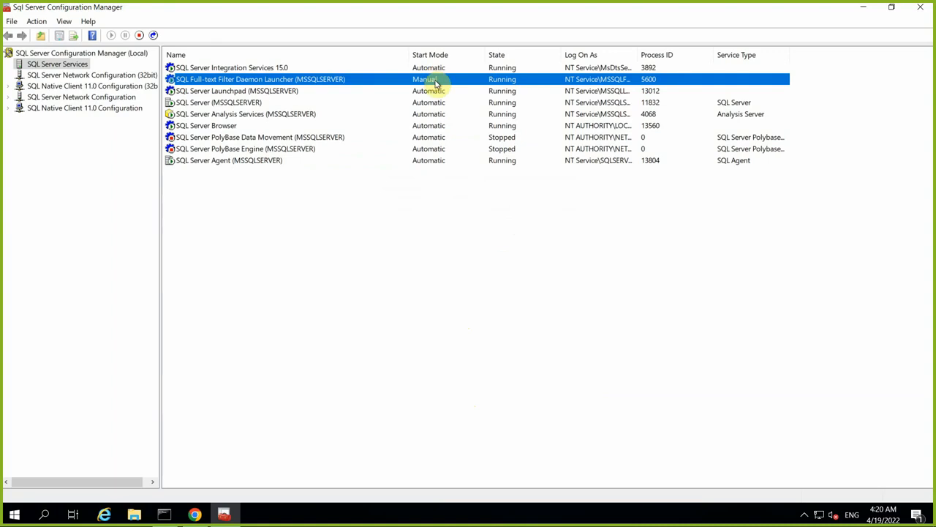
{"action": "right_click", "coordinate": [281, 81]}
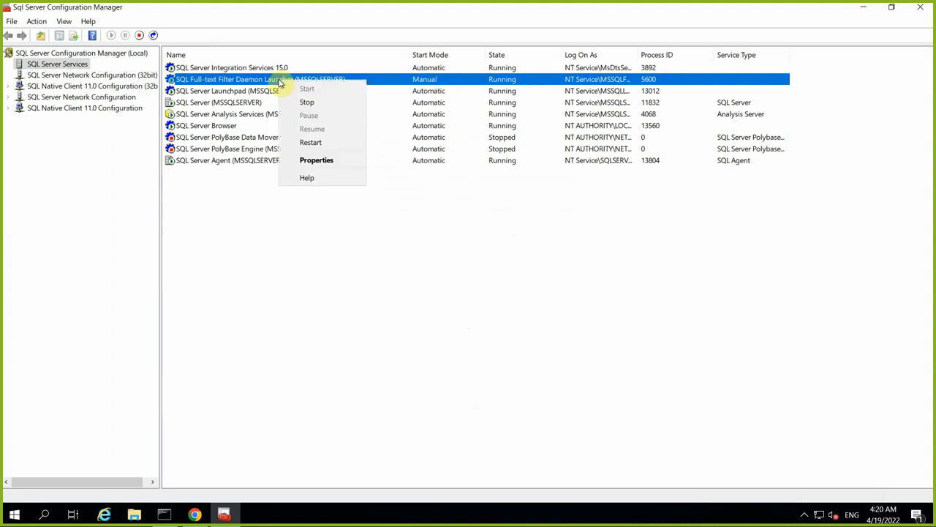
{"action": "left_click", "coordinate": [316, 161]}
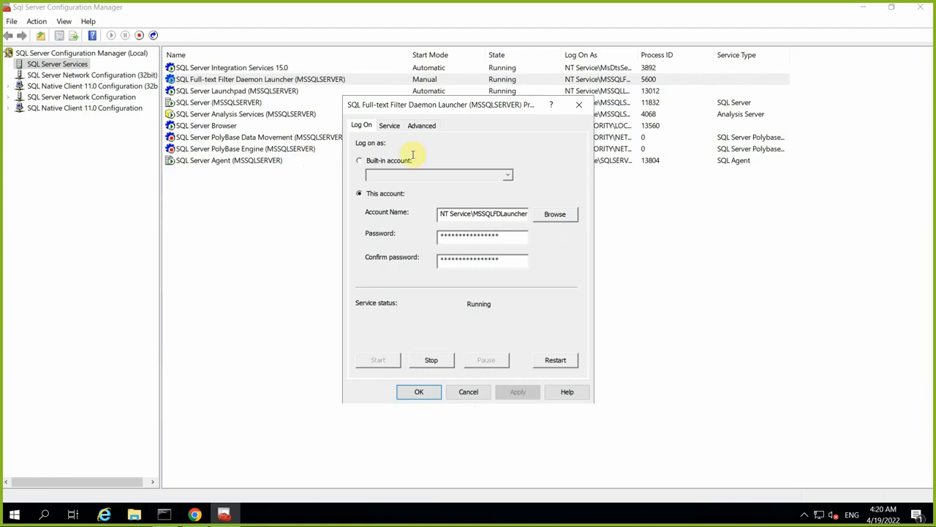
{"action": "left_click", "coordinate": [390, 127]}
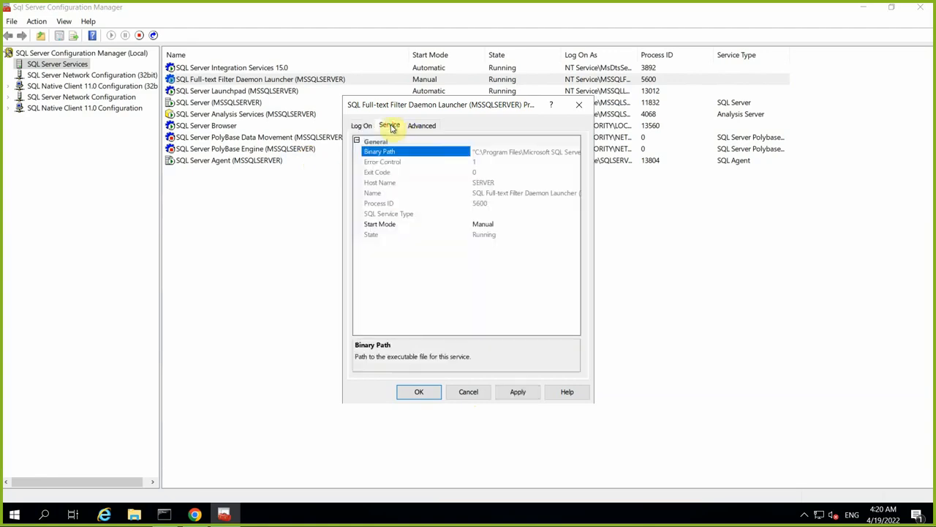
{"action": "left_click", "coordinate": [482, 225]}
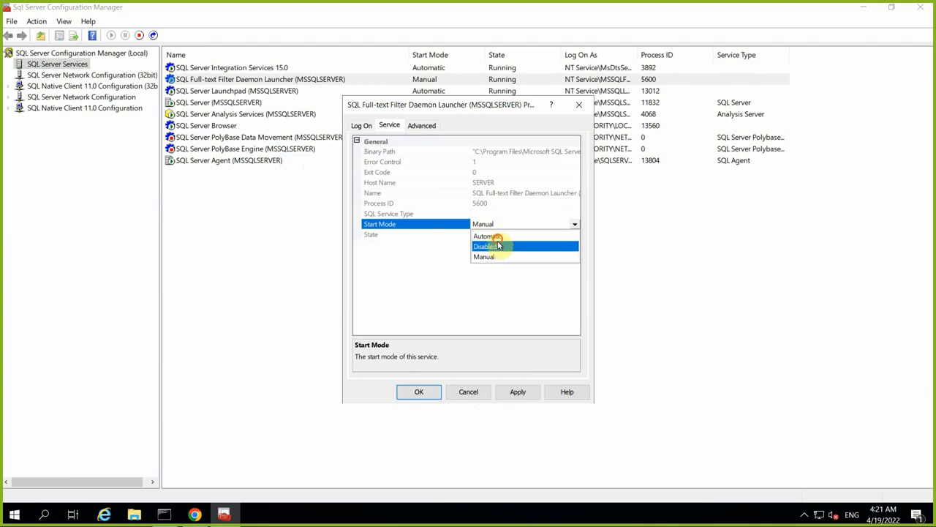
{"action": "left_click", "coordinate": [498, 236]}
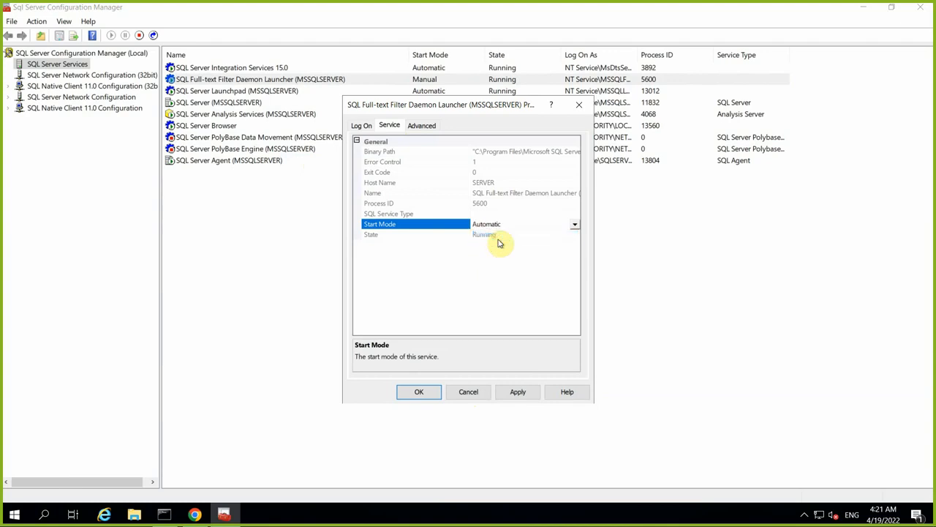
{"action": "left_click", "coordinate": [515, 391]}
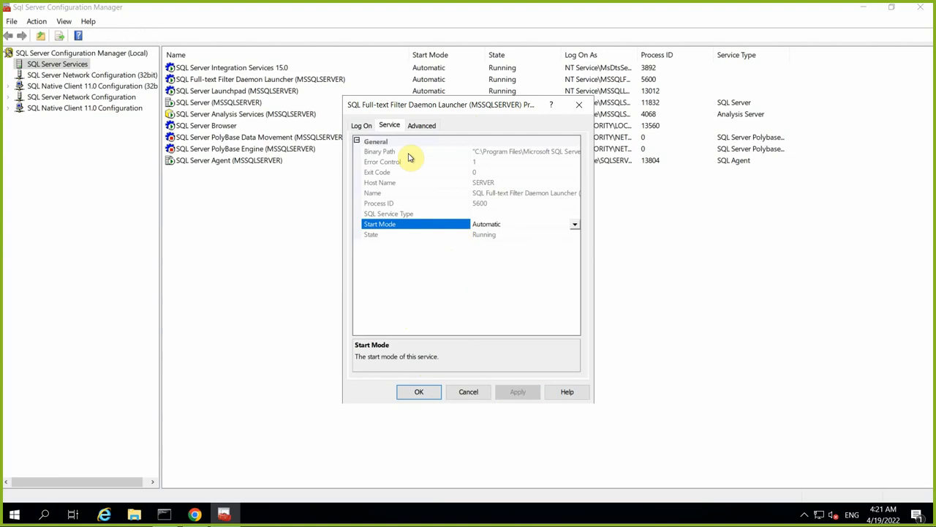
{"action": "left_click", "coordinate": [421, 125]}
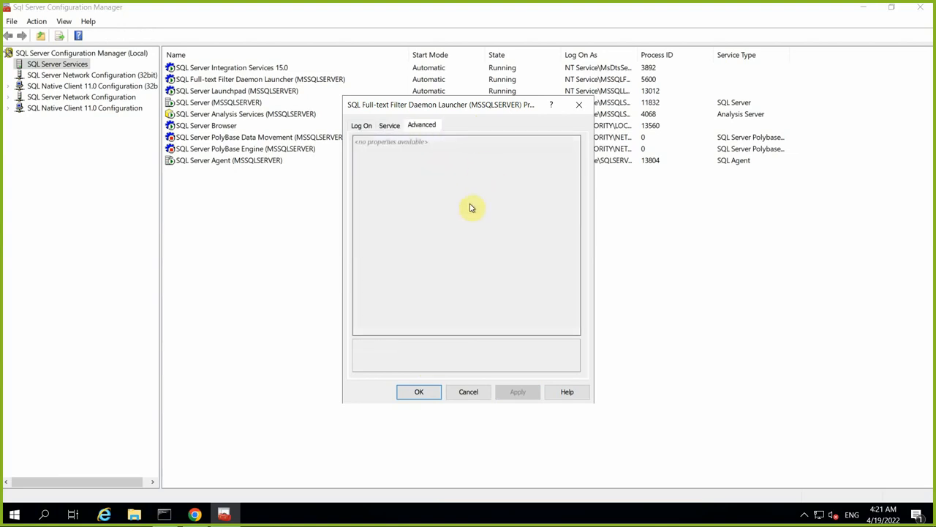
{"action": "left_click", "coordinate": [434, 392]}
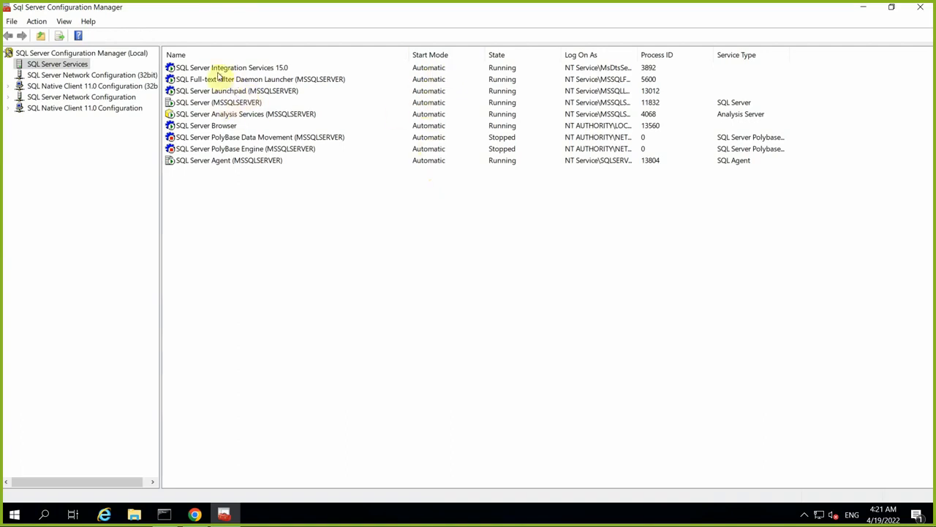
- Go through the SQL Server, SQL Server Browser, SQL Server Agent and Integration Services entries in the service list
{"action": "left_click", "coordinate": [226, 104]}
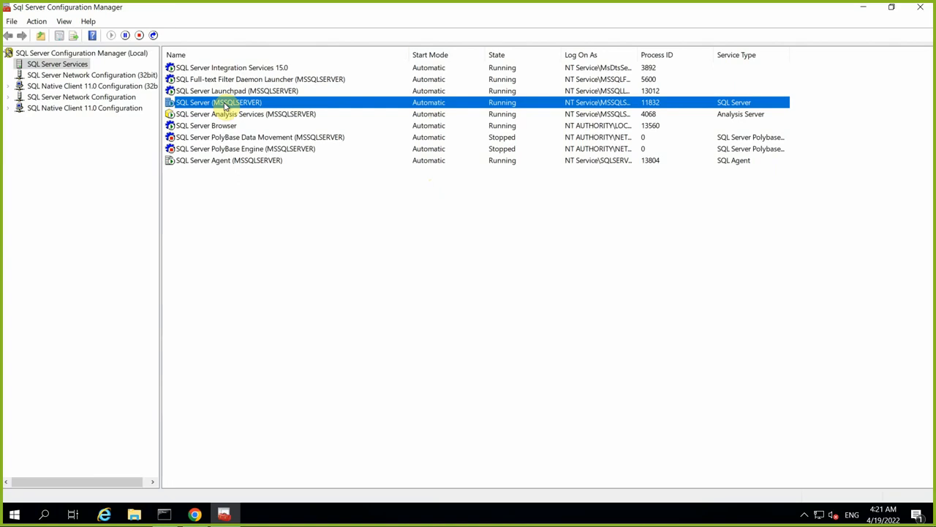
{"action": "left_click", "coordinate": [212, 126]}
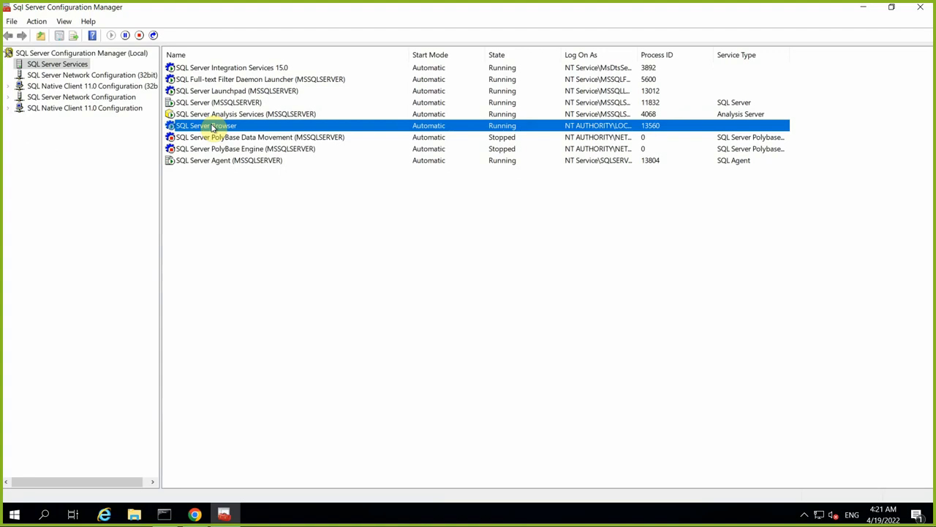
{"action": "left_click", "coordinate": [223, 162]}
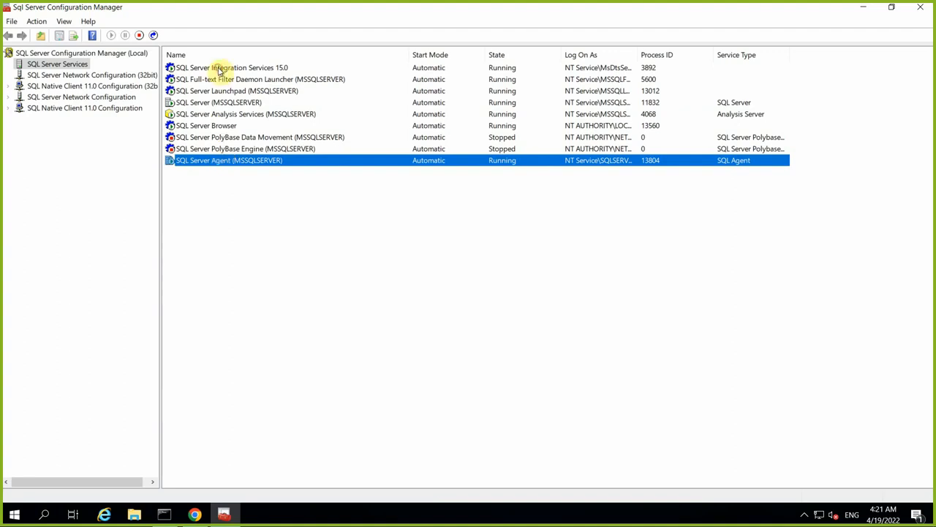
{"action": "left_click", "coordinate": [218, 69]}
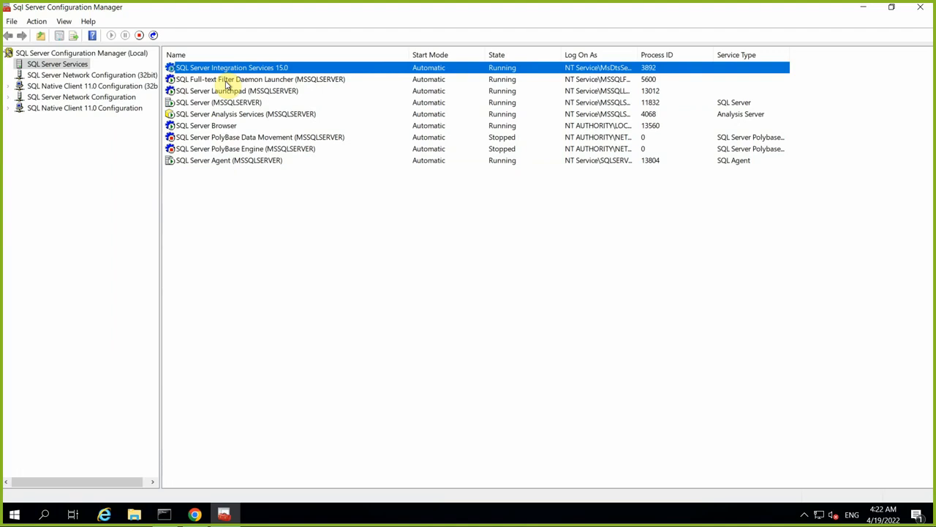
- Look through the 32-bit and standard SQL Server Network Configuration entries and list the protocols for MSSQLSERVER
{"action": "left_click", "coordinate": [102, 76]}
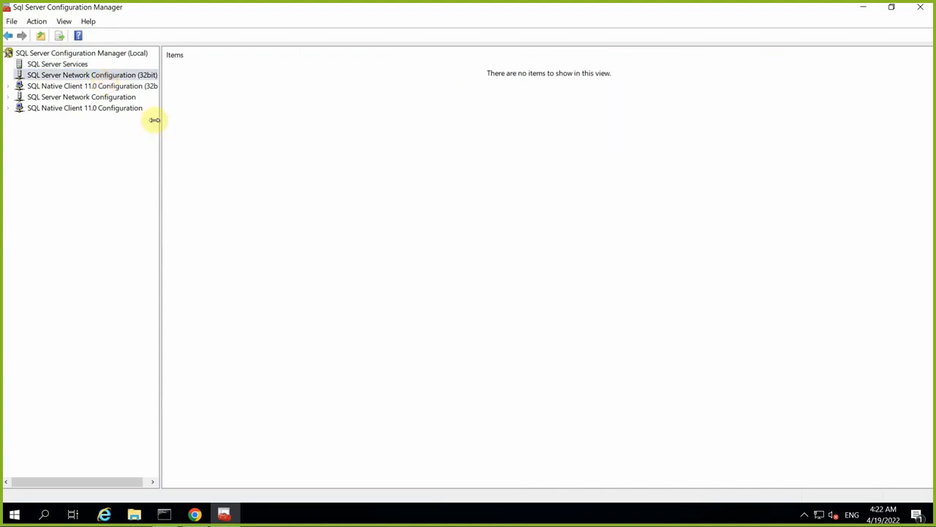
{"action": "left_click", "coordinate": [89, 100]}
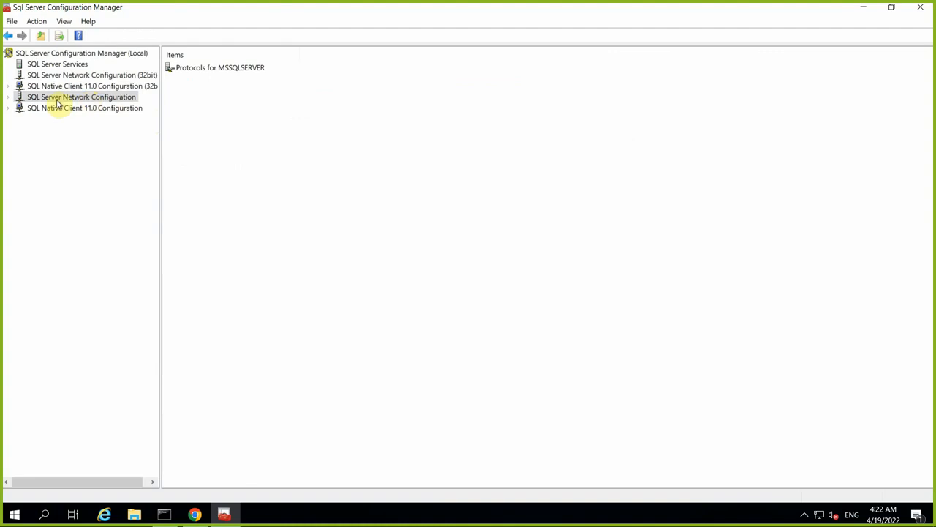
{"action": "left_click", "coordinate": [8, 100]}
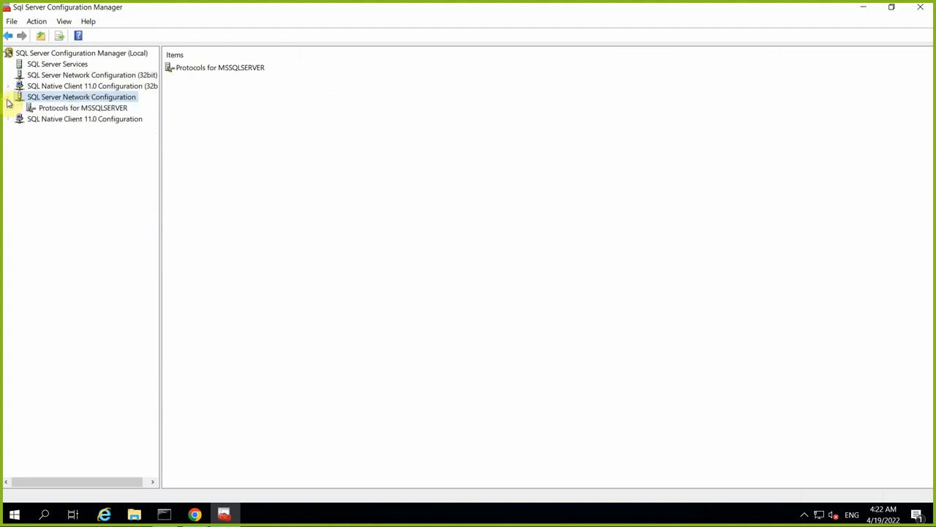
{"action": "left_click", "coordinate": [84, 109]}
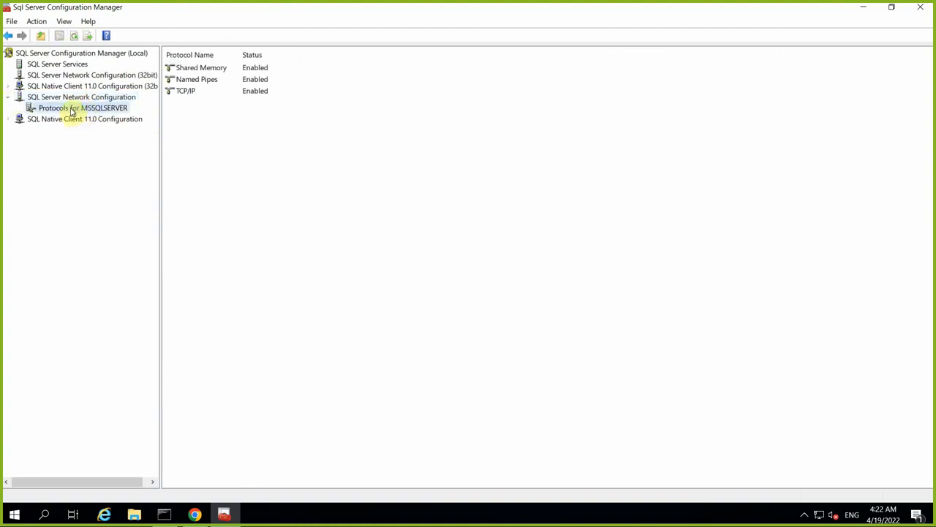
- Inspect the Named Pipes protocol's properties for MSSQLSERVER, including the choices for Enabled, leaving without saving
{"action": "left_click", "coordinate": [257, 81]}
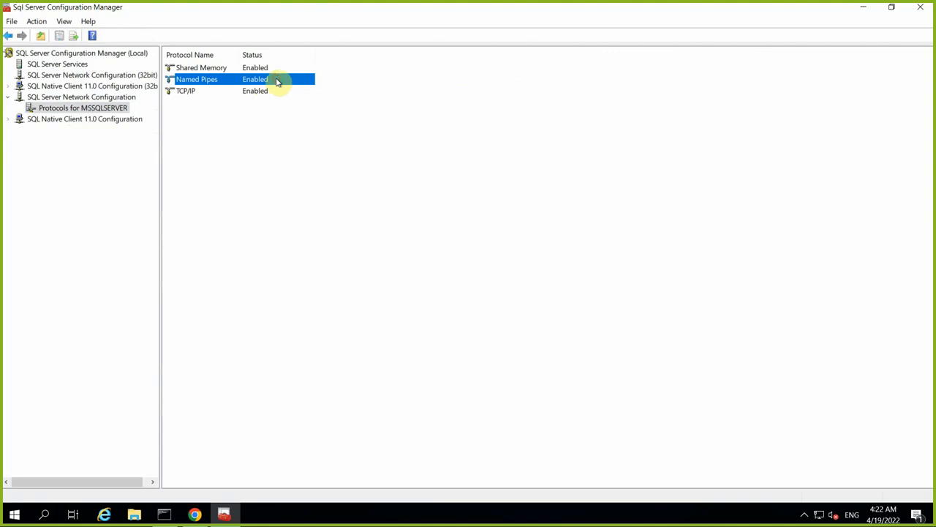
{"action": "right_click", "coordinate": [246, 83]}
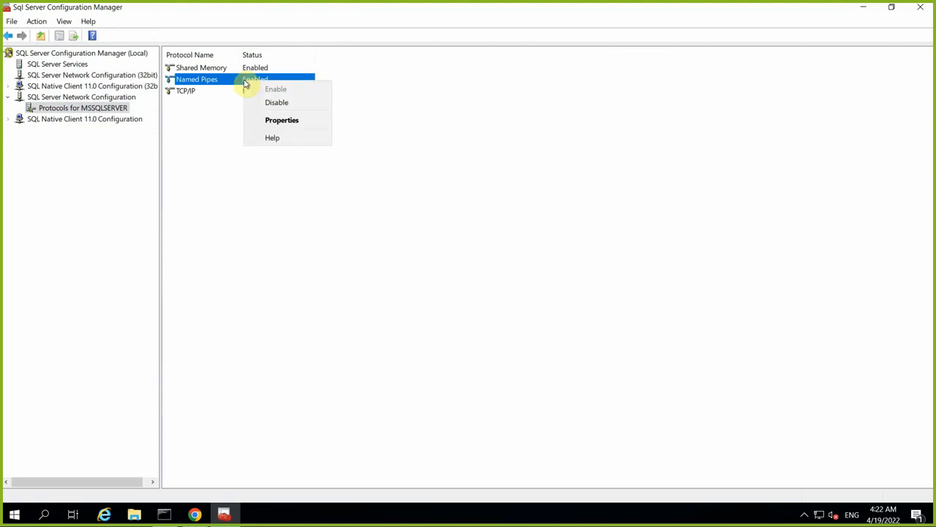
{"action": "left_click", "coordinate": [288, 123]}
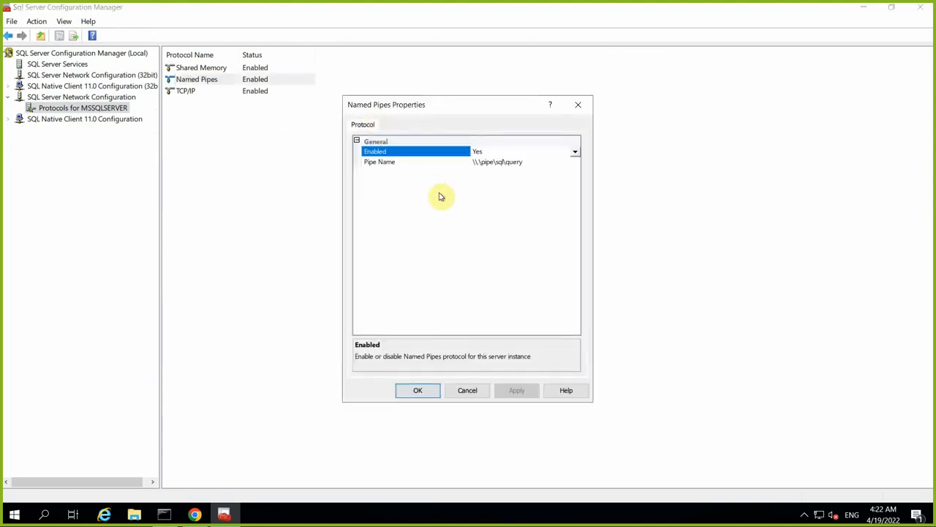
{"action": "left_click", "coordinate": [504, 155]}
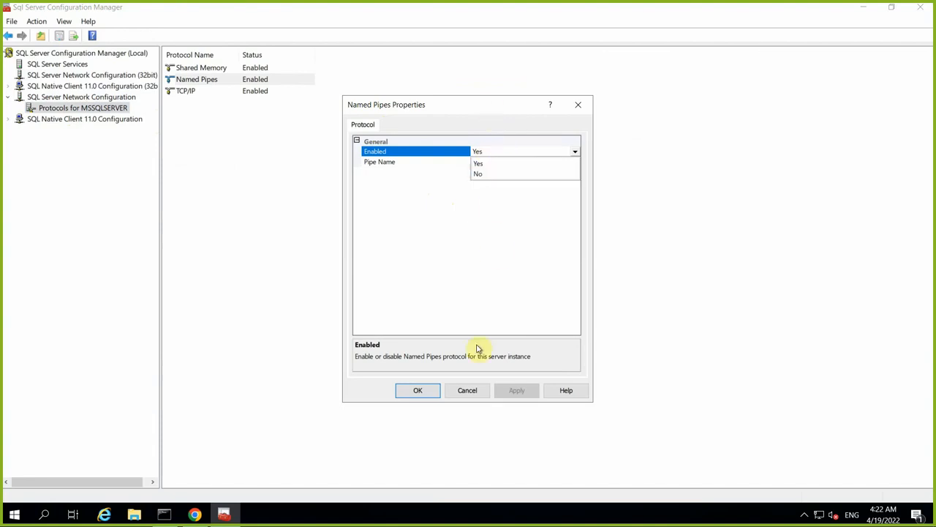
{"action": "left_click", "coordinate": [467, 392]}
{"action": "left_click", "coordinate": [468, 389]}
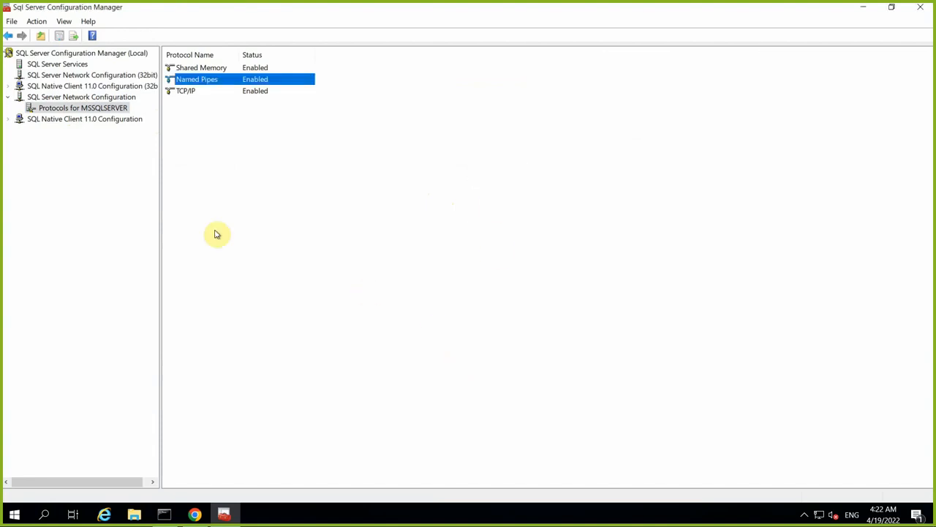
- Review the Shared Memory, TCP/IP and Named Pipes client protocols under SQL Native Client 11.0 Configuration
{"action": "left_click", "coordinate": [71, 119]}
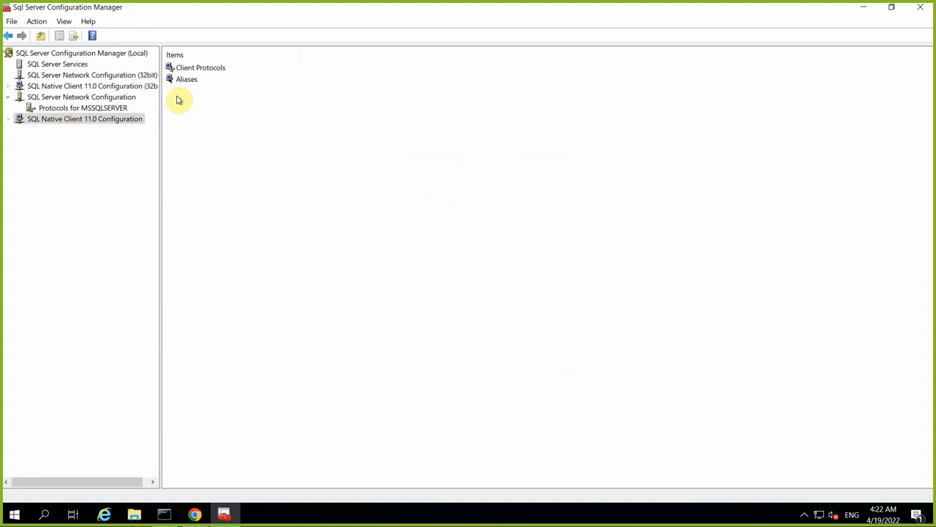
{"action": "left_click", "coordinate": [197, 70]}
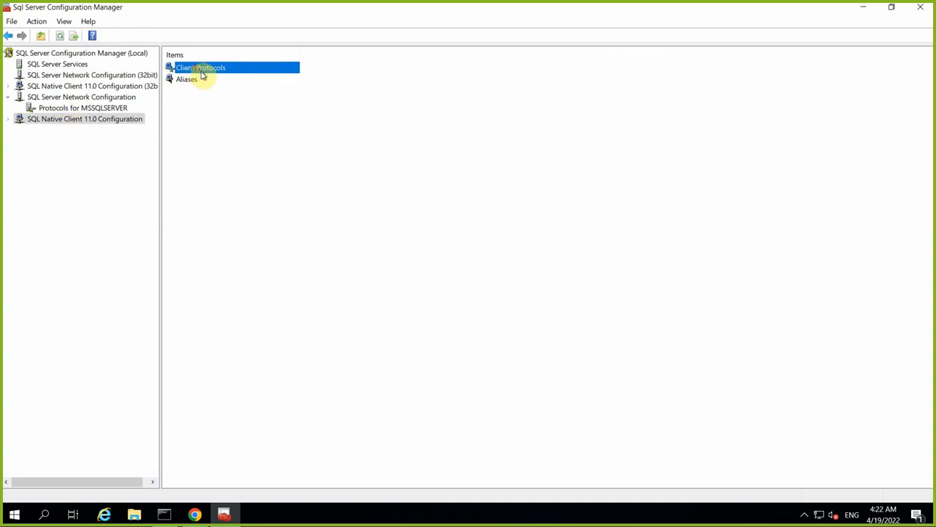
{"action": "double_click", "coordinate": [197, 71]}
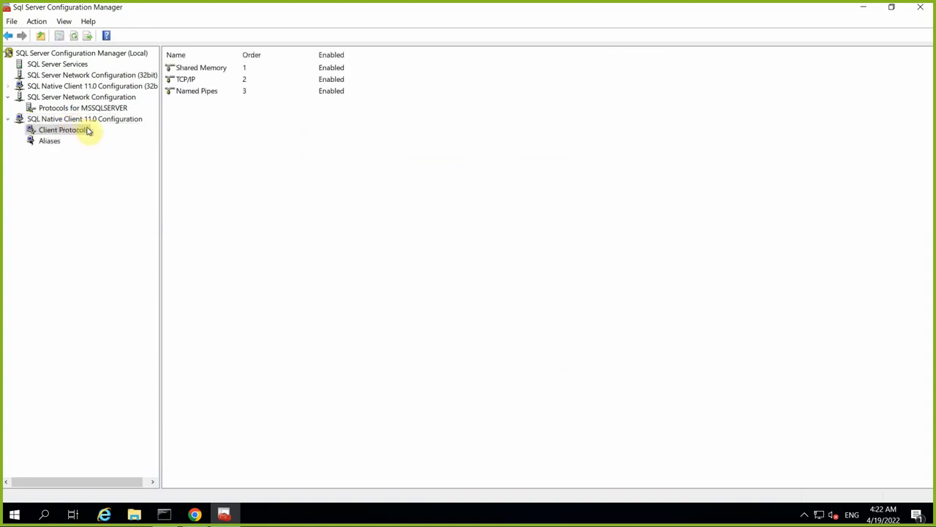
{"action": "left_click", "coordinate": [199, 82]}
{"action": "left_click", "coordinate": [196, 92]}
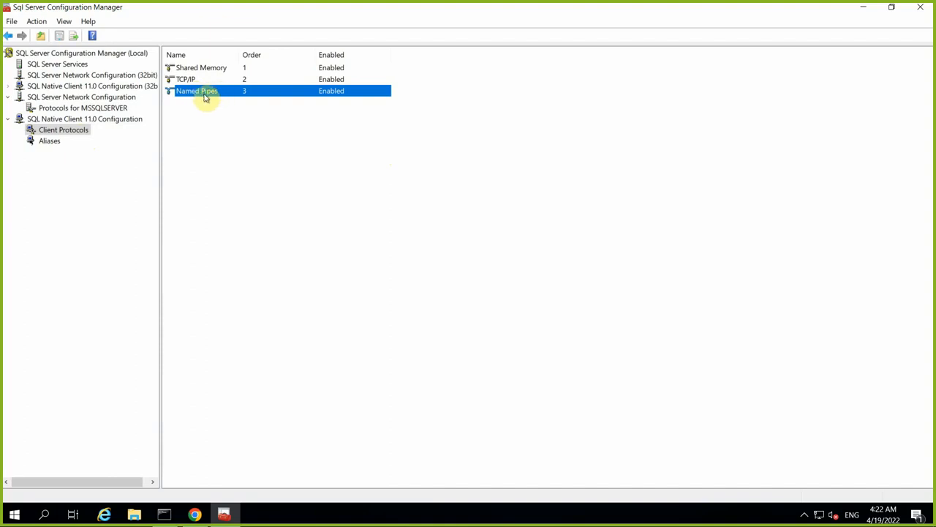
- Return to the Configuration Manager root and collapse the SQL Server Network Configuration and SQL Native Client 11.0 Configuration branches
{"action": "left_click", "coordinate": [72, 54]}
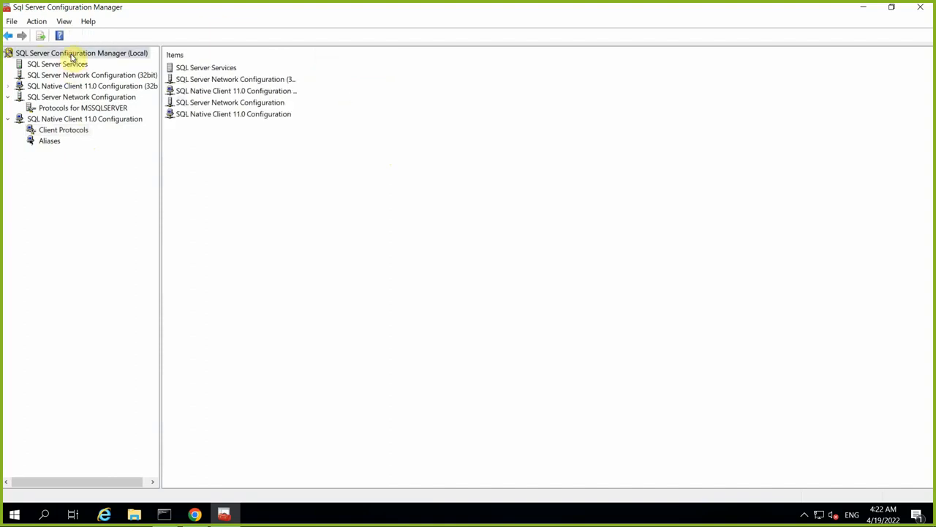
{"action": "left_click", "coordinate": [8, 97]}
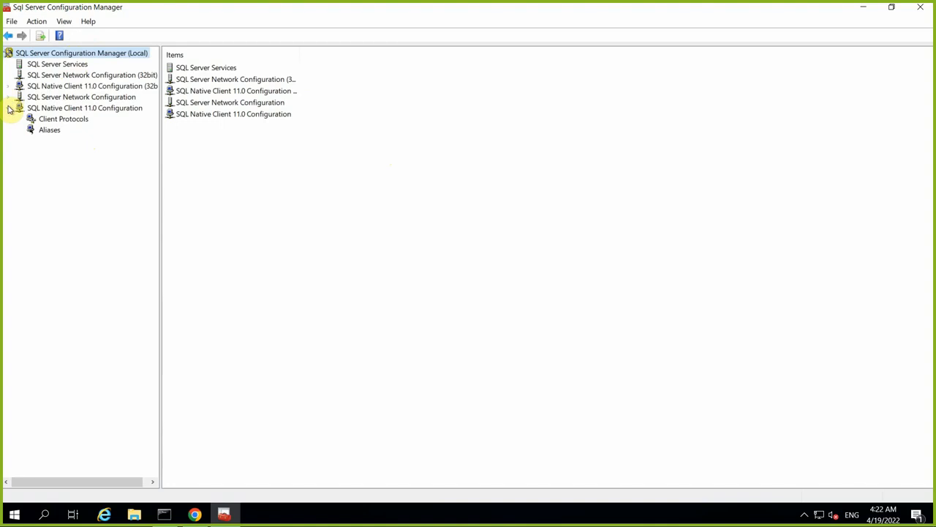
{"action": "left_click", "coordinate": [8, 107]}
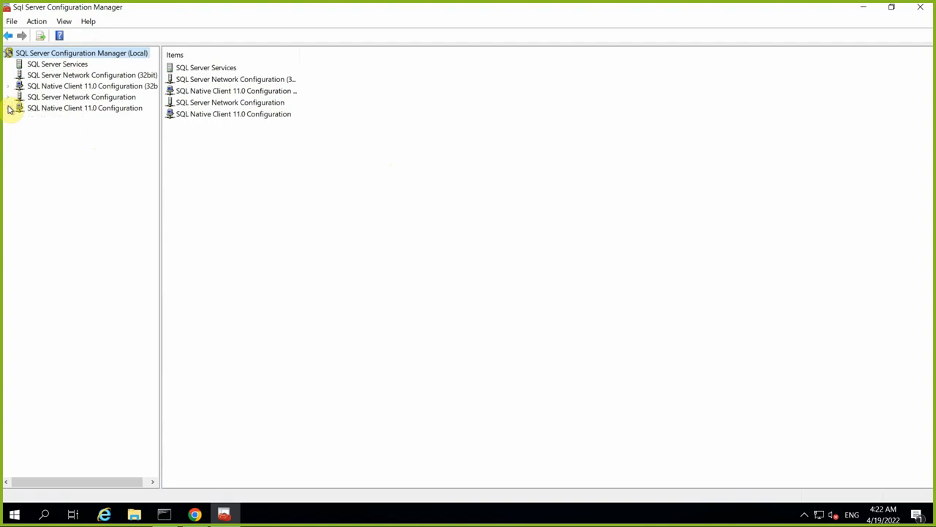
- Open the TCP/IP properties among the MSSQLSERVER protocols and check the general protocol settings
{"action": "left_click", "coordinate": [94, 98]}
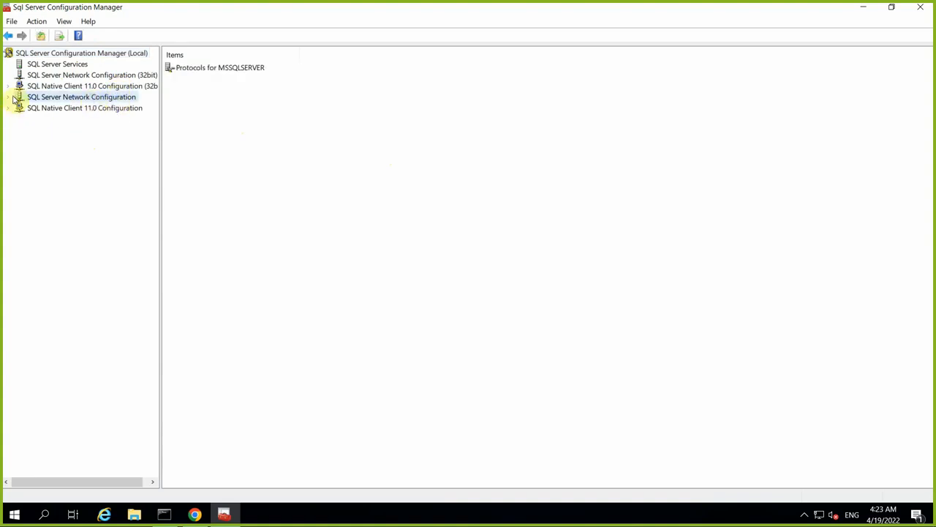
{"action": "left_click", "coordinate": [10, 98]}
{"action": "left_click", "coordinate": [65, 110]}
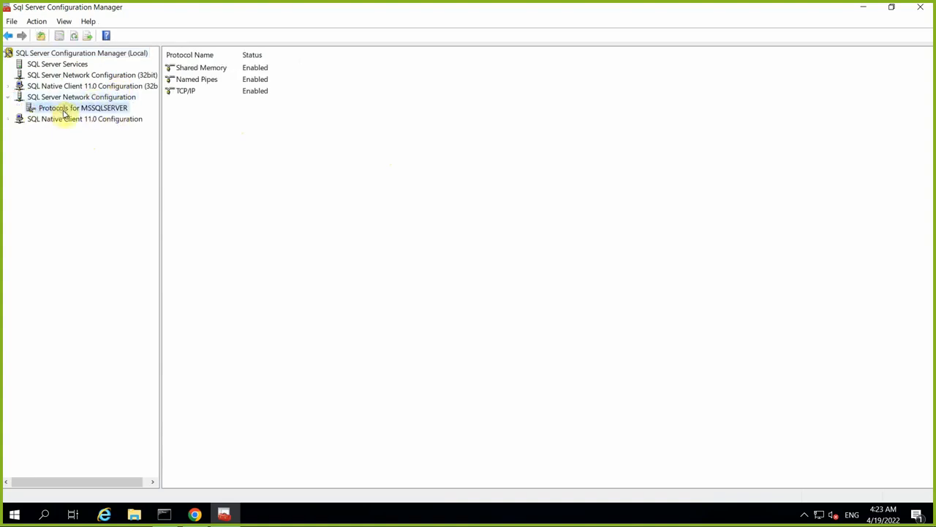
{"action": "left_click", "coordinate": [250, 93]}
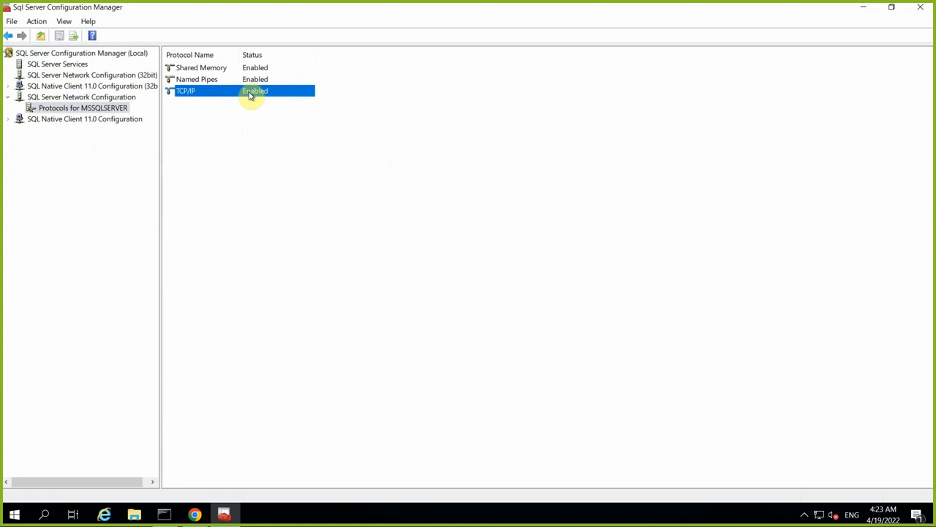
{"action": "right_click", "coordinate": [250, 95]}
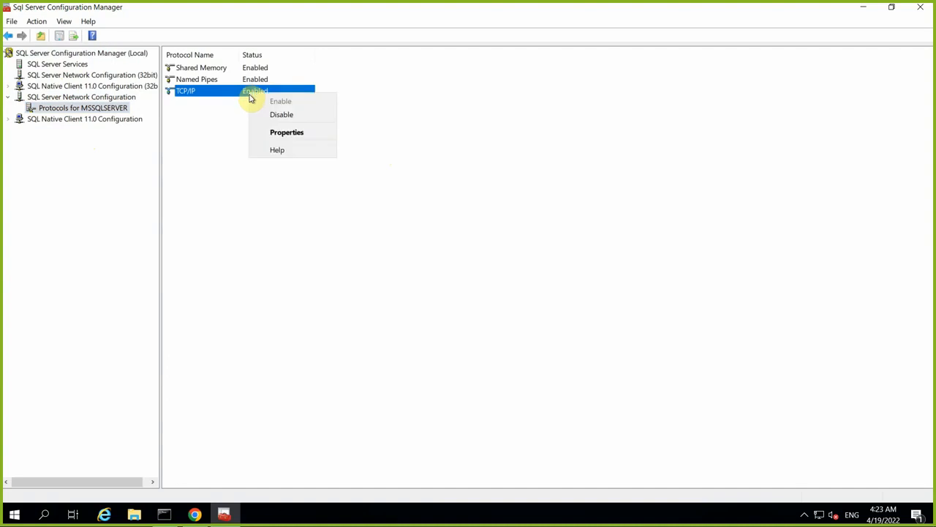
{"action": "left_click", "coordinate": [285, 132]}
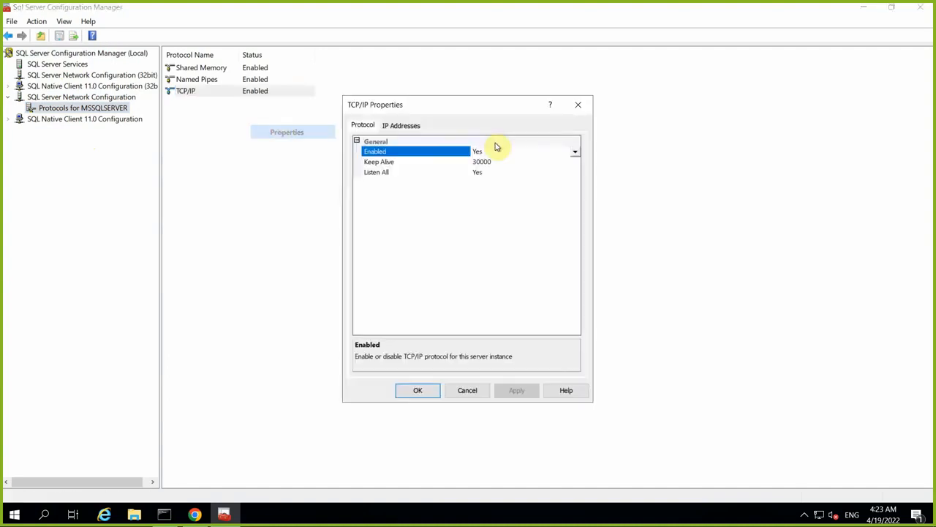
- Examine the IP addresses and TCP ports from IP1 through IPAll in the TCP/IP properties, and close them unchanged
{"action": "left_click", "coordinate": [402, 125]}
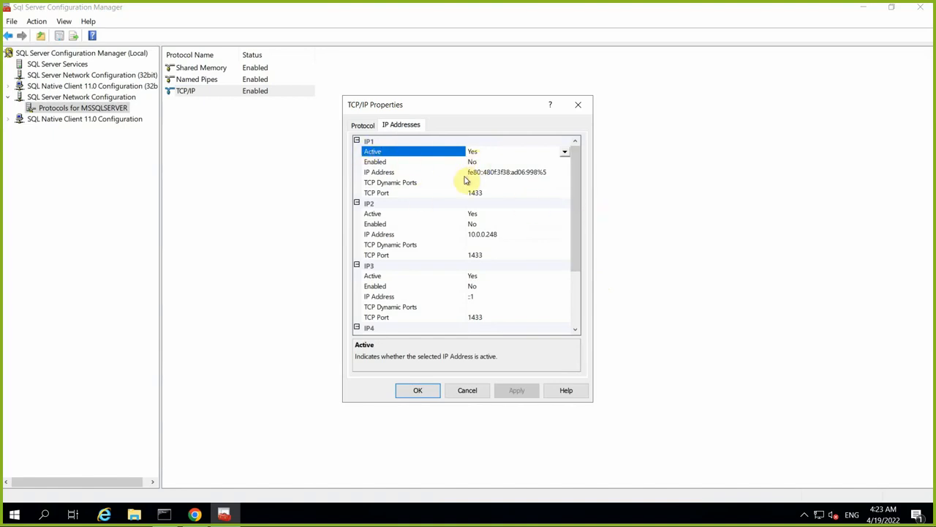
{"action": "left_click", "coordinate": [495, 173]}
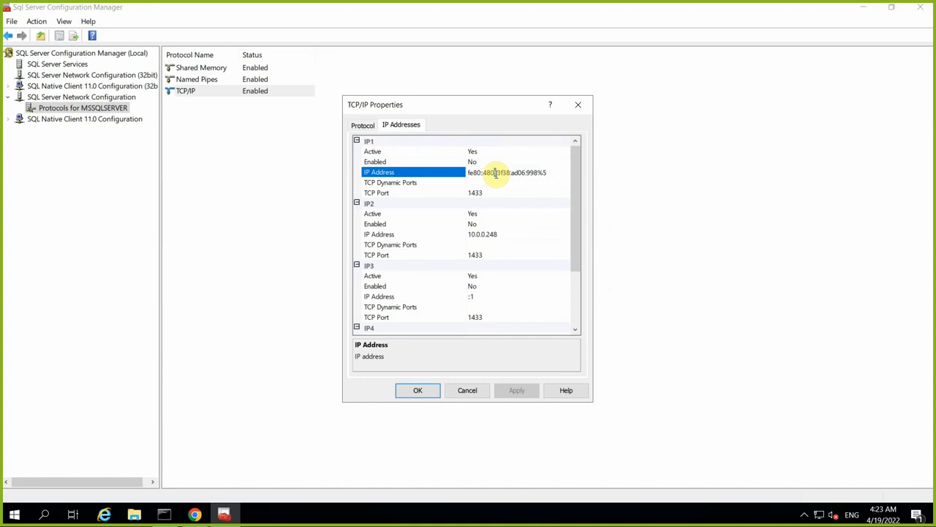
{"action": "left_click", "coordinate": [486, 235]}
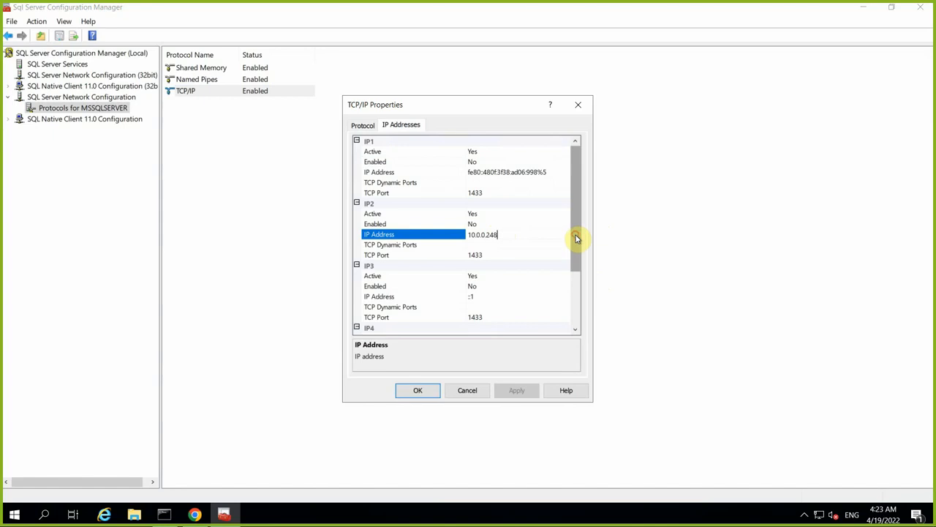
{"action": "left_click_drag", "start_coordinate": [576, 235], "coordinate": [576, 282]}
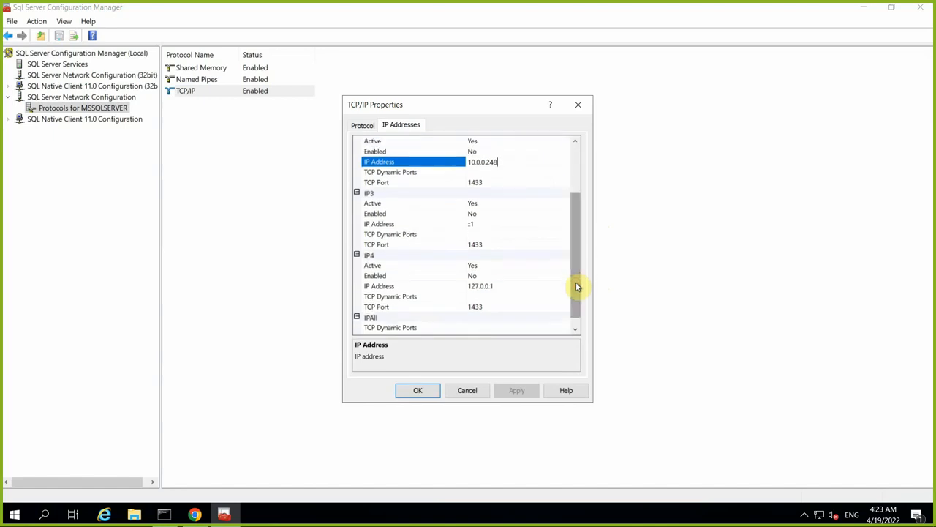
{"action": "left_click", "coordinate": [487, 288]}
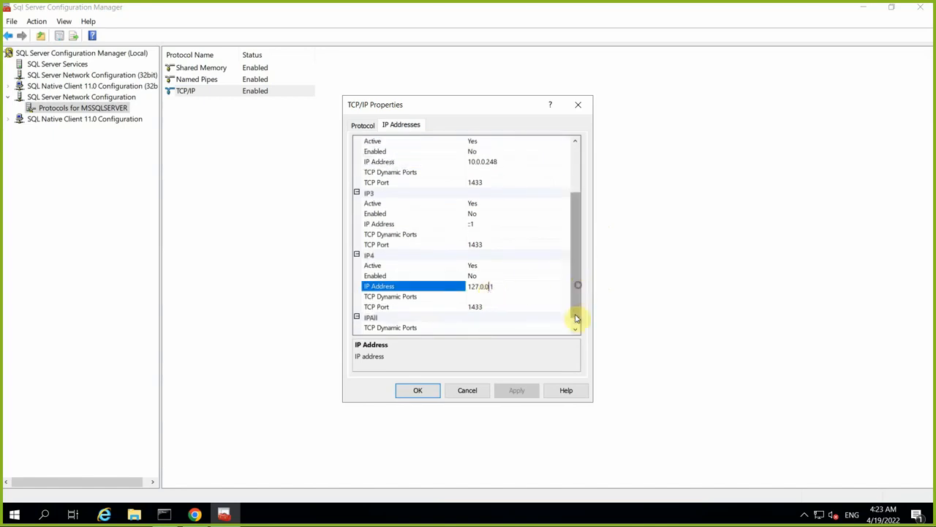
{"action": "scroll", "coordinate": [575, 318], "scroll_direction": "down", "scroll_amount": 1}
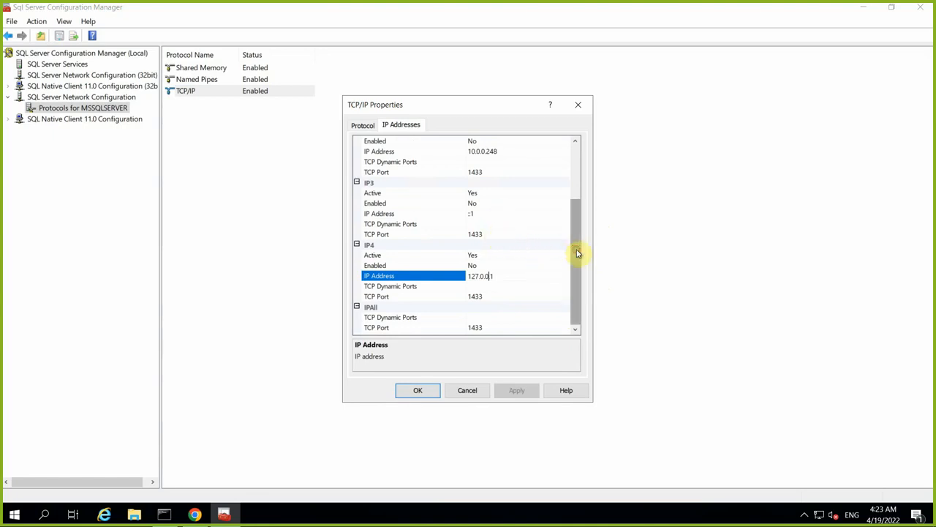
{"action": "left_click_drag", "start_coordinate": [578, 253], "coordinate": [590, 330]}
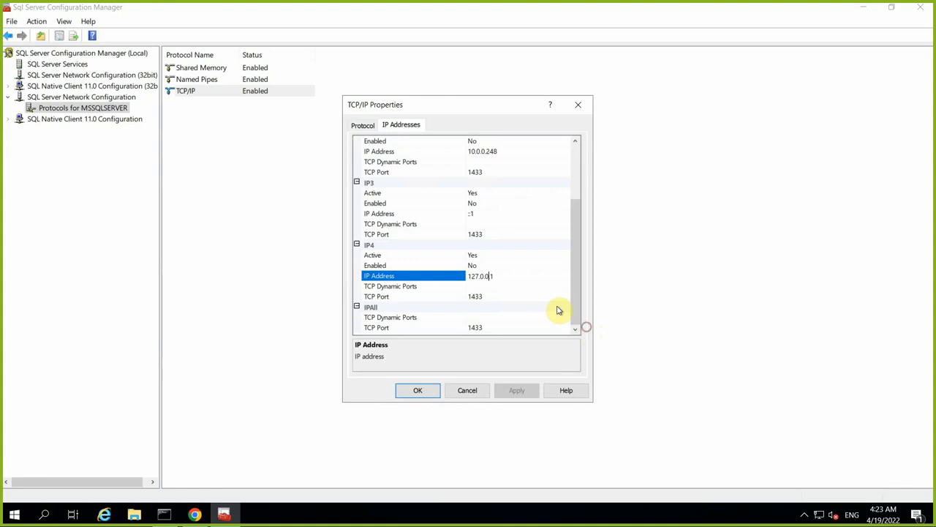
{"action": "left_click", "coordinate": [489, 232]}
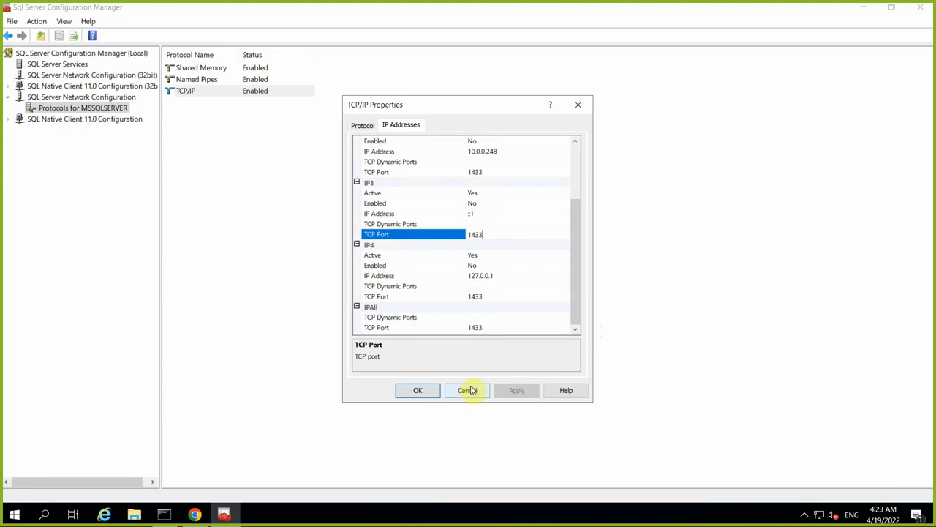
{"action": "left_click_drag", "start_coordinate": [578, 262], "coordinate": [564, 169]}
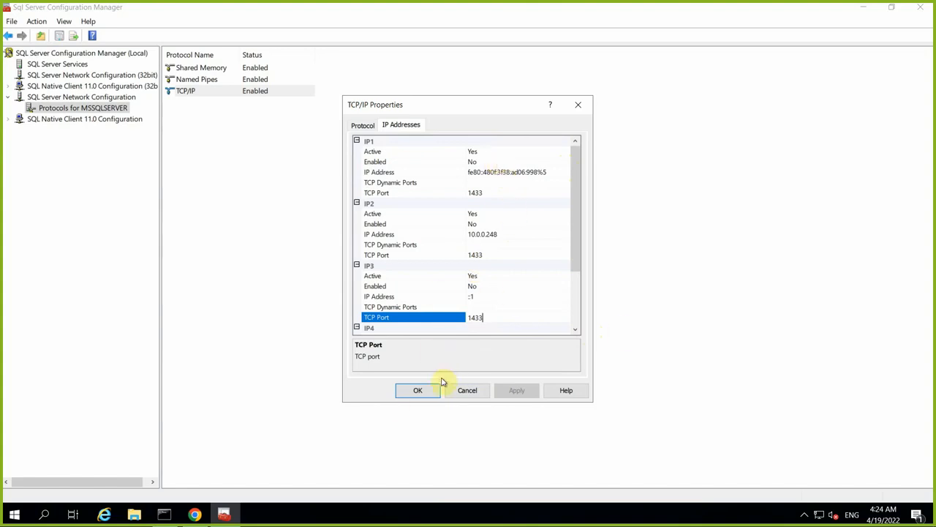
{"action": "left_click", "coordinate": [422, 390]}
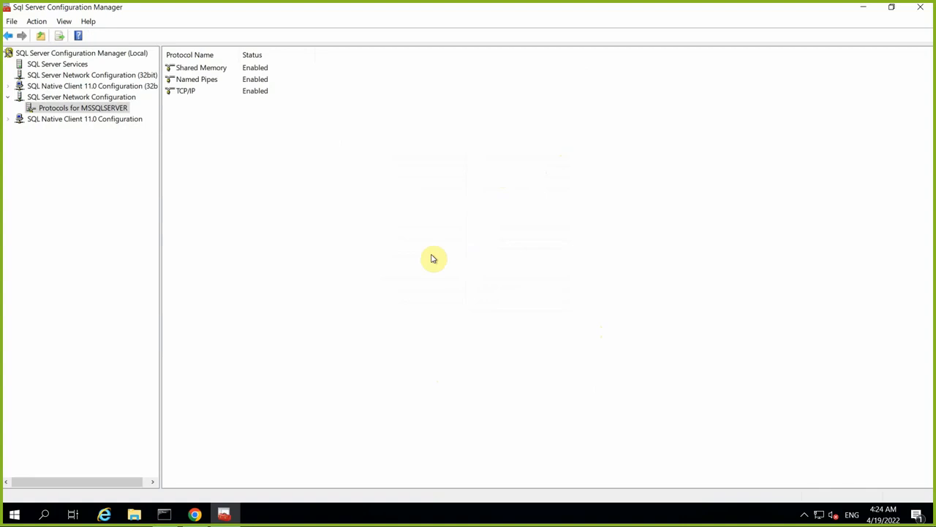
- Recheck the Enabled choices of the server's Named Pipes protocol without changing them, and close Configuration Manager
{"action": "double_click", "coordinate": [253, 81]}
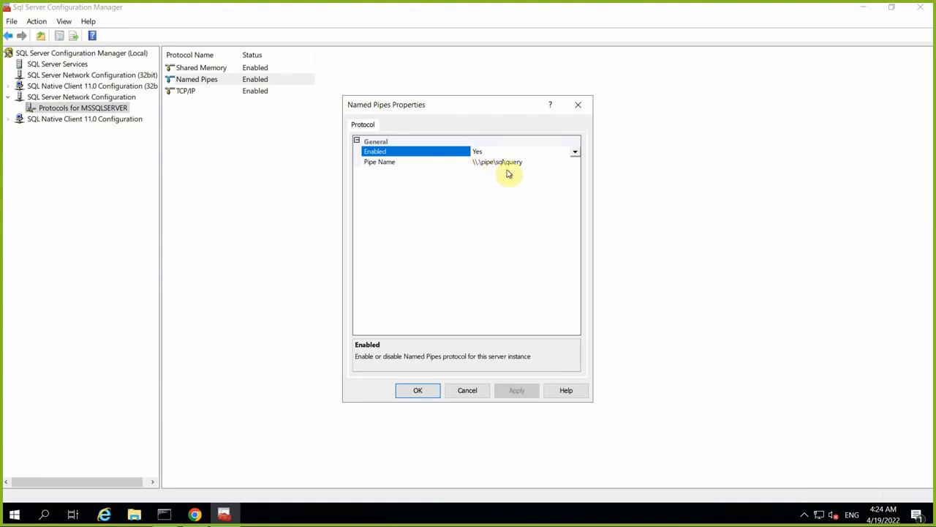
{"action": "left_click", "coordinate": [575, 152]}
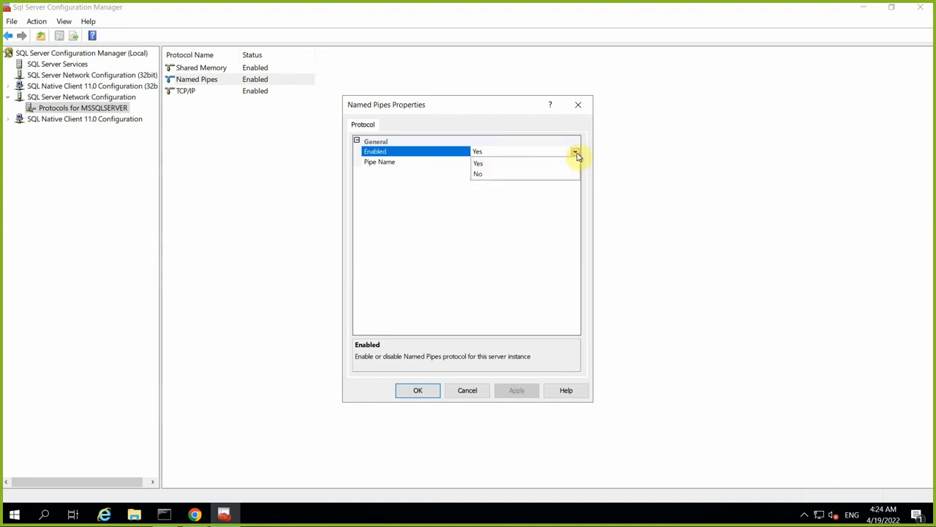
{"action": "left_click", "coordinate": [521, 233]}
{"action": "left_click", "coordinate": [476, 391]}
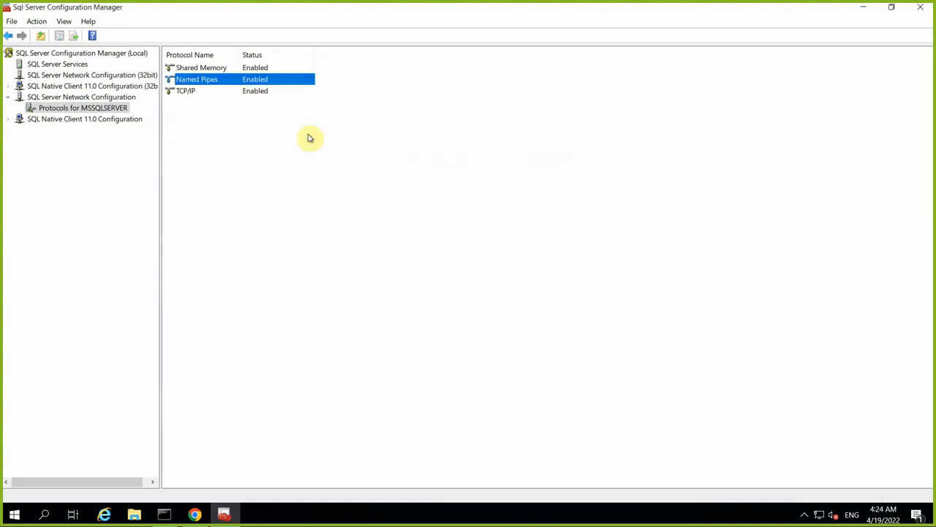
{"action": "left_click", "coordinate": [925, 9]}
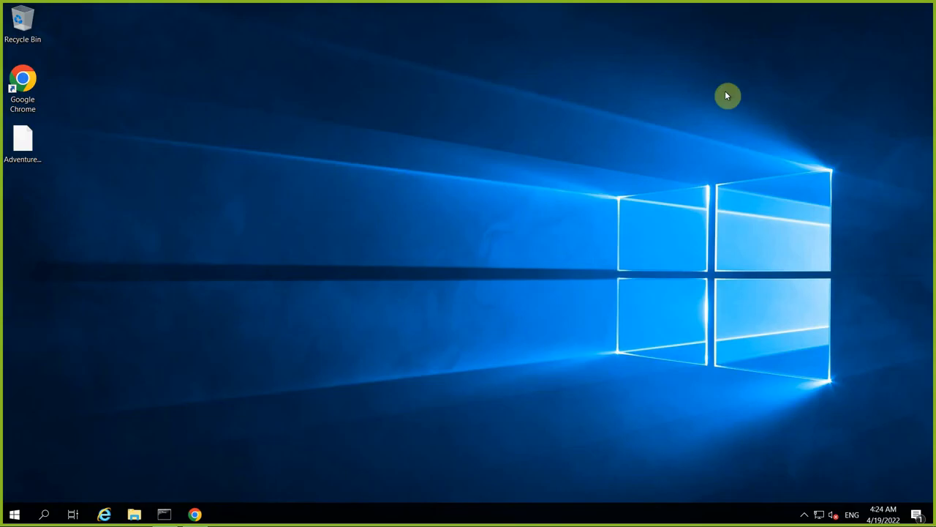
- Start Microsoft SQL Server Management Studio and connect to the Database Engine on SERVER with Windows Authentication
{"action": "left_click", "coordinate": [15, 514]}
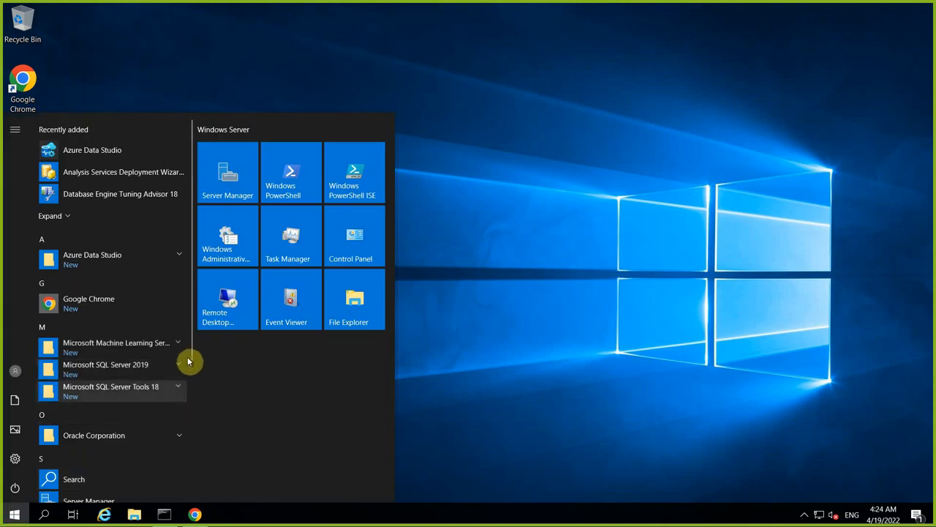
{"action": "scroll", "coordinate": [191, 404], "scroll_direction": "down", "scroll_amount": 2}
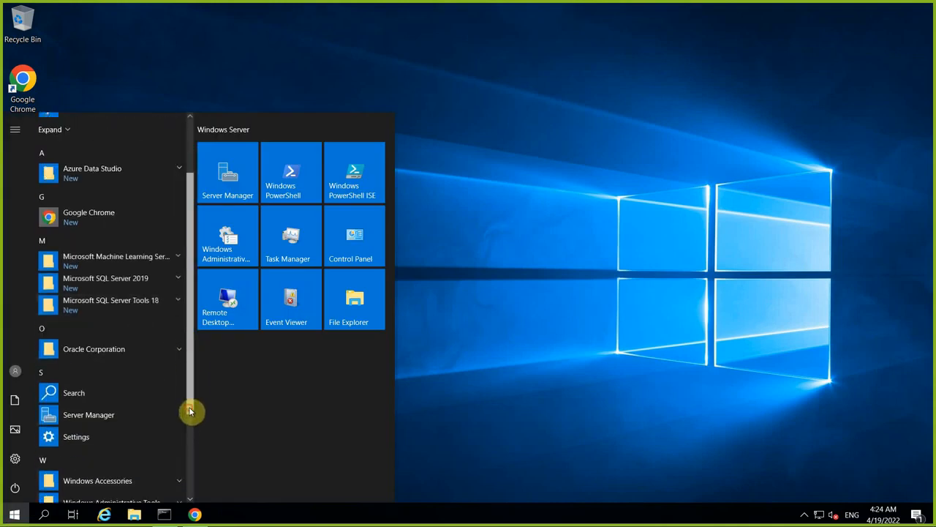
{"action": "left_click", "coordinate": [176, 295]}
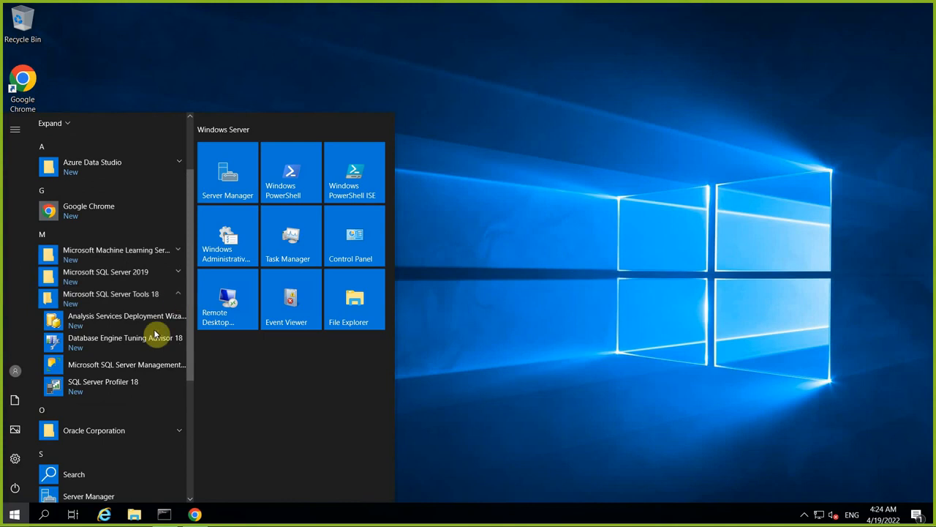
{"action": "left_click", "coordinate": [148, 371]}
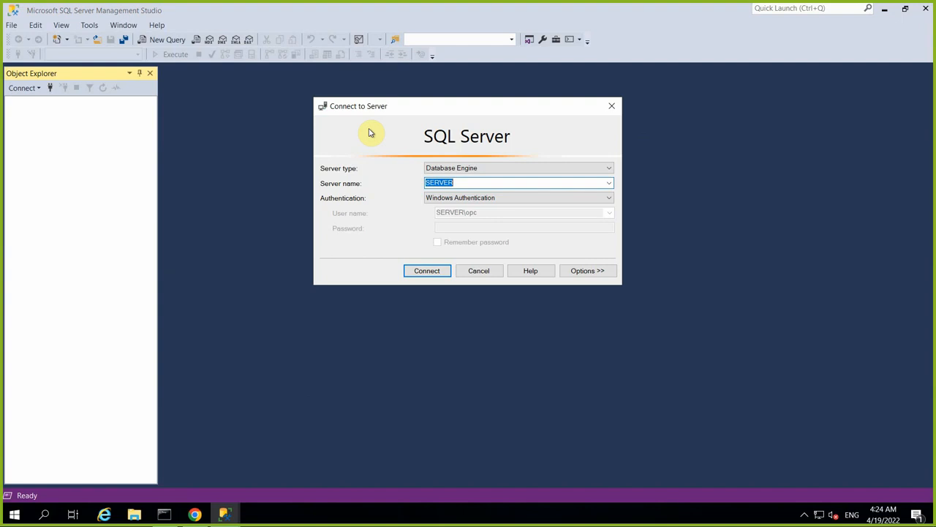
{"action": "left_click", "coordinate": [419, 269]}
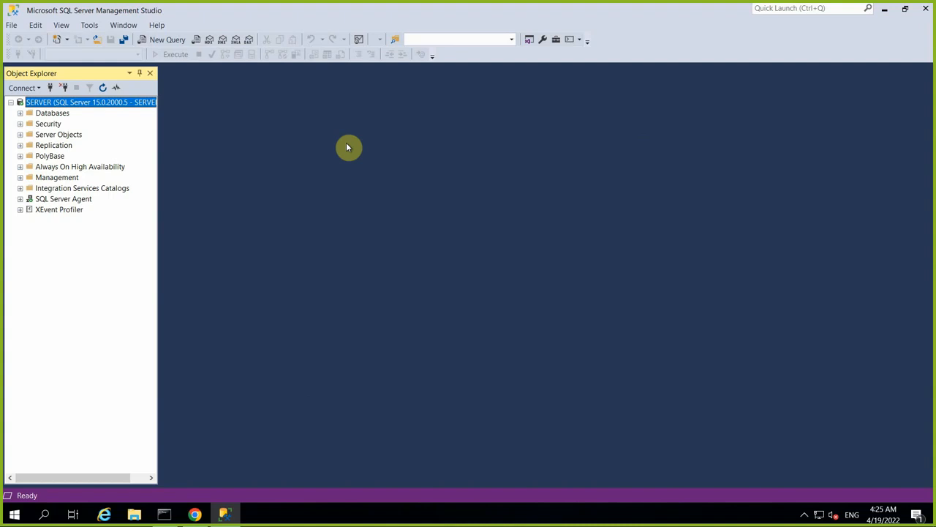
- Open the properties of the connected server and review its General, Memory and Processors pages
{"action": "right_click", "coordinate": [79, 104]}
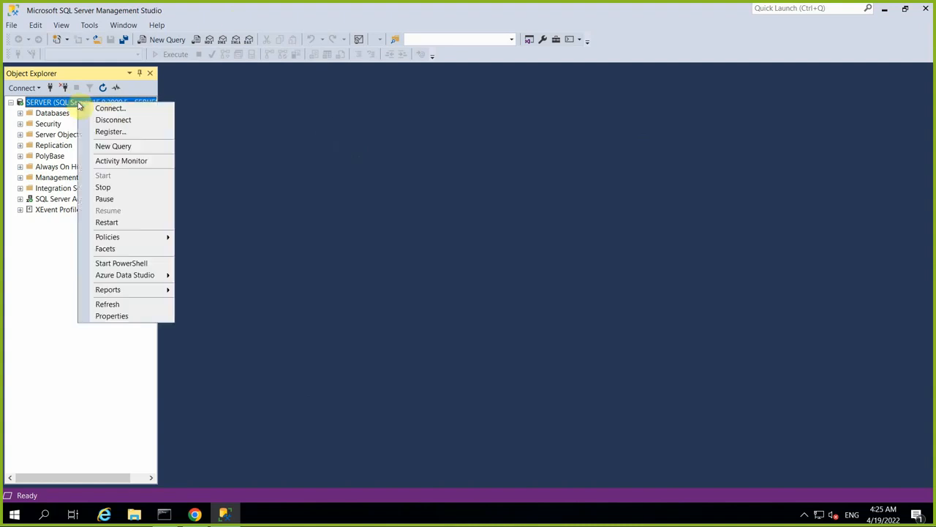
{"action": "left_click", "coordinate": [110, 316]}
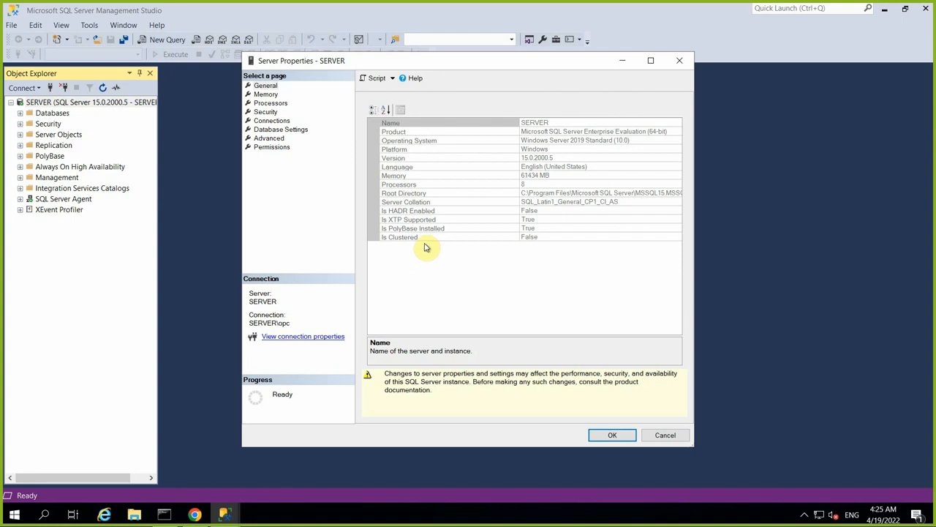
{"action": "left_click", "coordinate": [267, 87]}
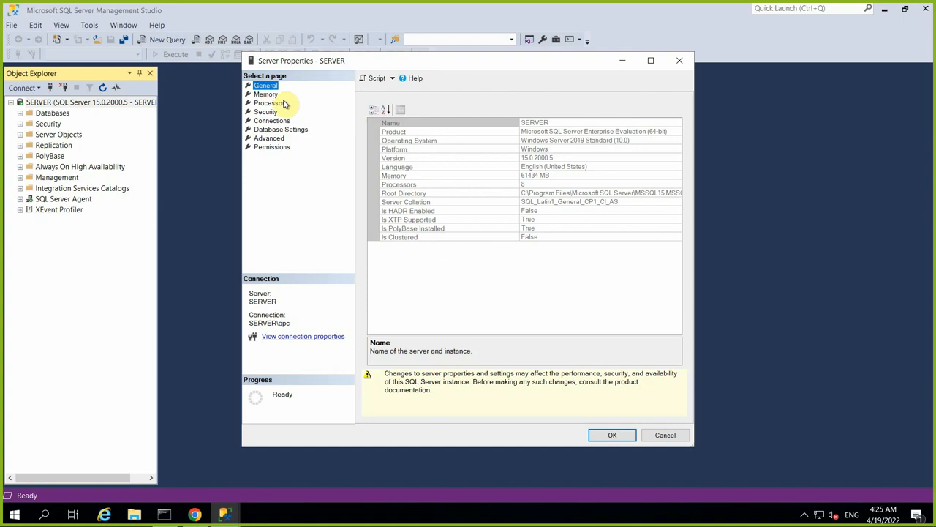
{"action": "left_click", "coordinate": [544, 132]}
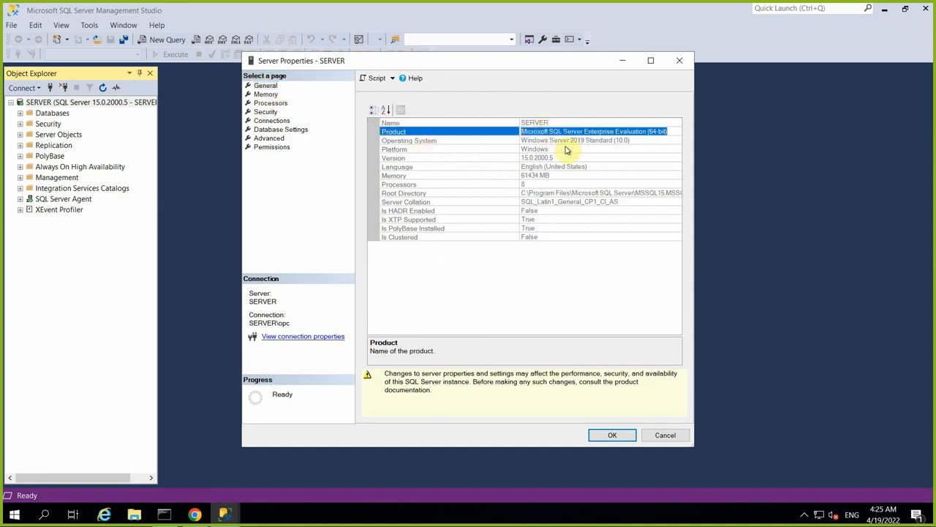
{"action": "left_click", "coordinate": [569, 141]}
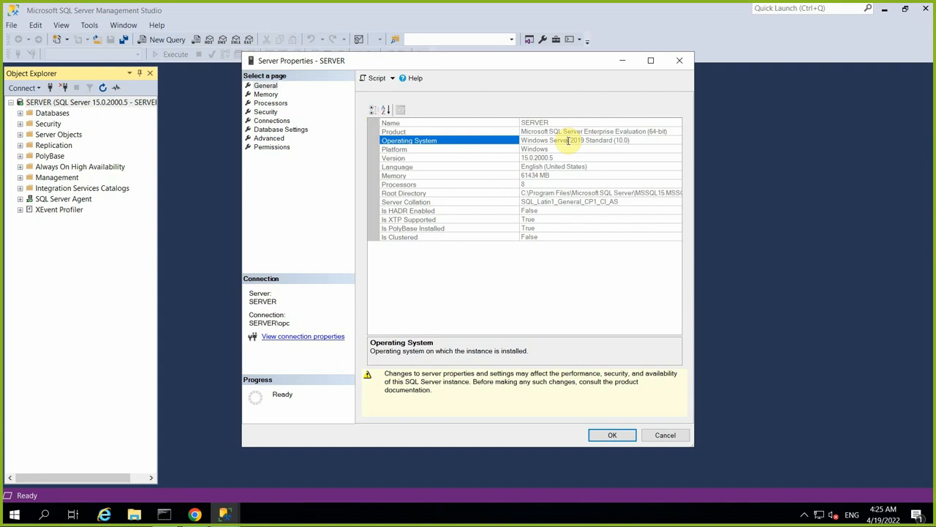
{"action": "left_click", "coordinate": [563, 149]}
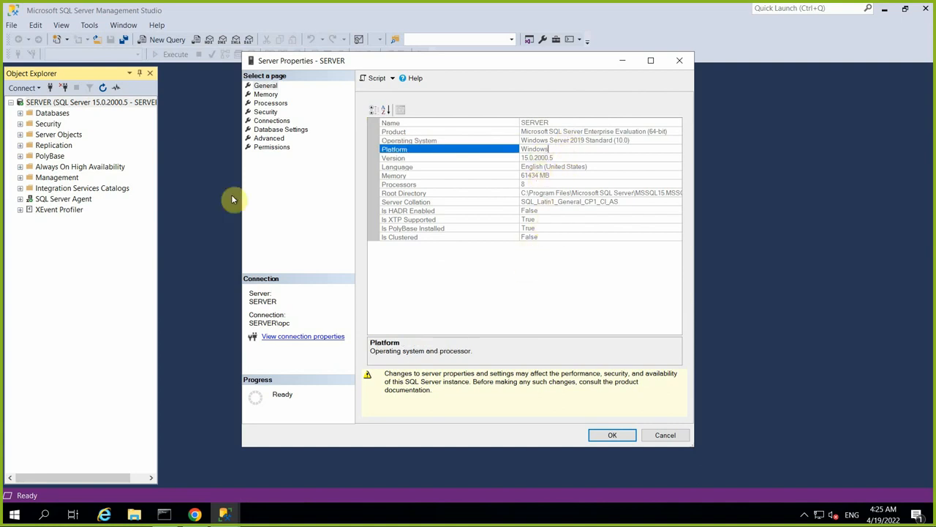
{"action": "left_click", "coordinate": [265, 95]}
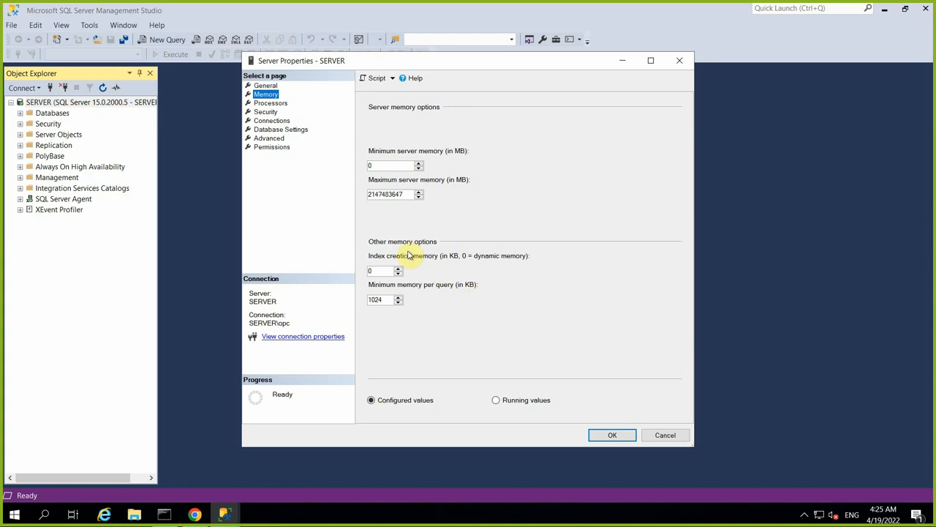
{"action": "left_click", "coordinate": [271, 103]}
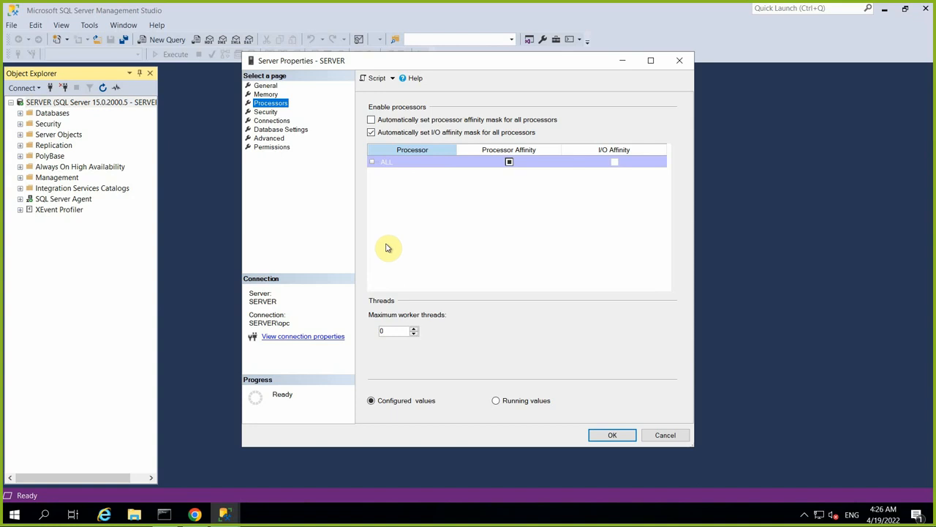
- Set the server's security to Windows Authentication mode and its login auditing to both failed and successful logins
{"action": "left_click", "coordinate": [265, 112]}
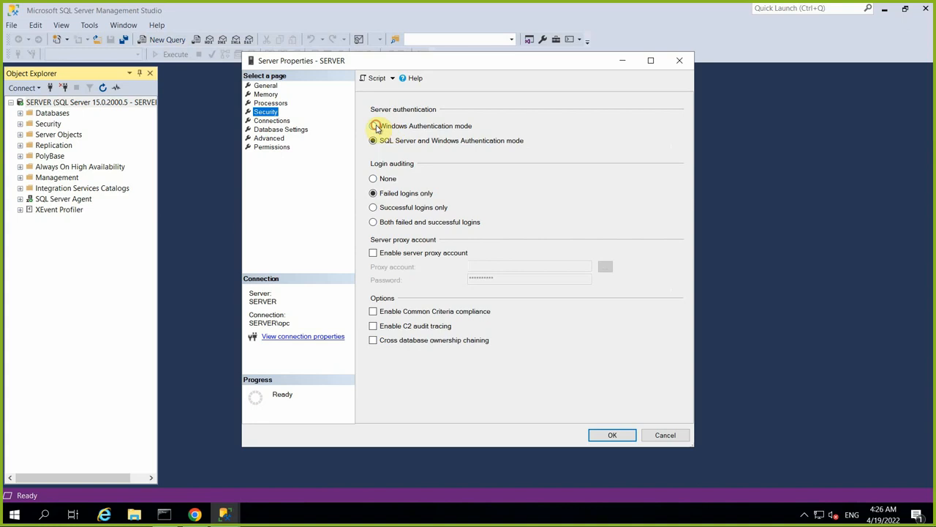
{"action": "left_click", "coordinate": [375, 127]}
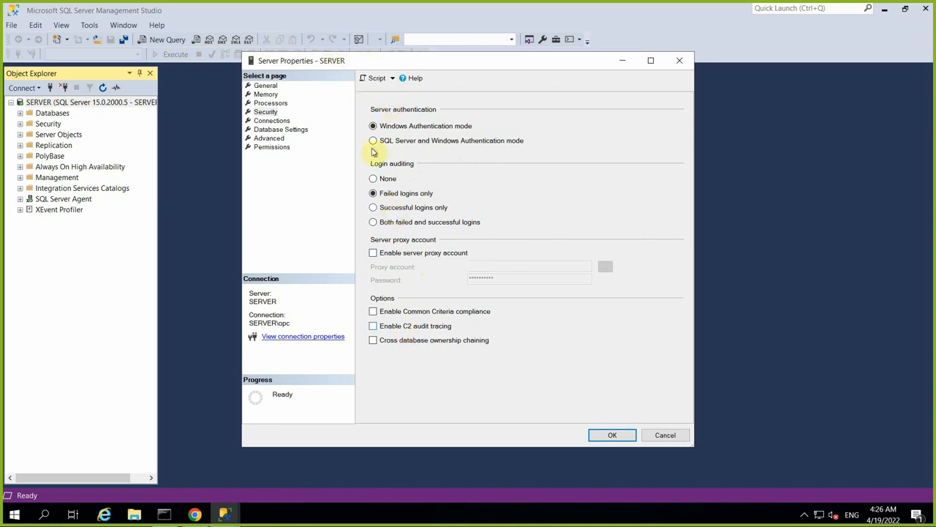
{"action": "left_click", "coordinate": [373, 207]}
{"action": "left_click", "coordinate": [373, 221]}
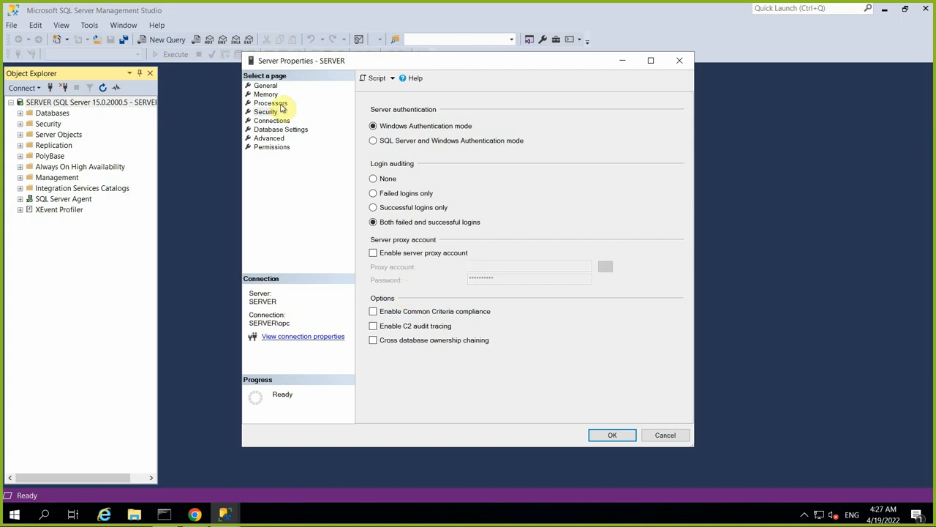
- Set the server's maximum number of concurrent connections to 20 and look through the default connection options
{"action": "left_click", "coordinate": [265, 120]}
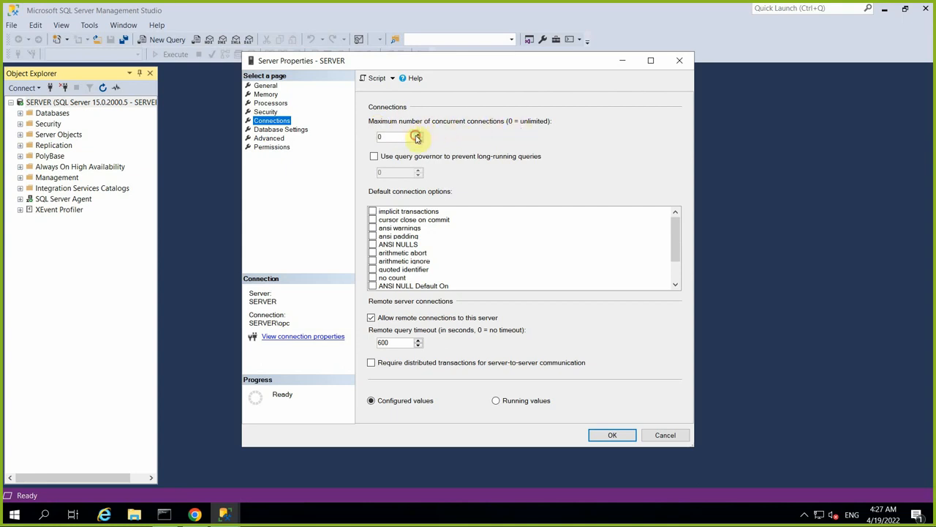
{"action": "left_click", "coordinate": [418, 135]}
{"action": "left_click", "coordinate": [419, 134]}
{"action": "left_click", "coordinate": [420, 135]}
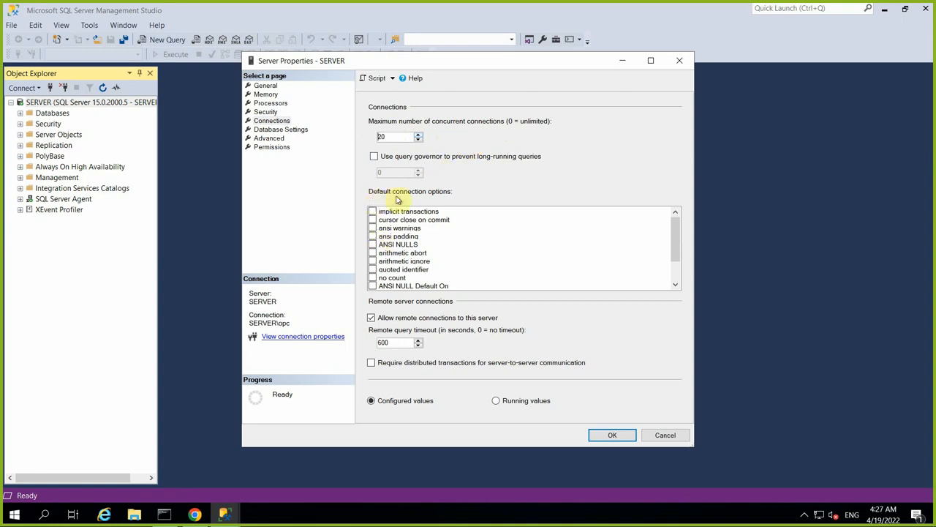
{"action": "scroll", "coordinate": [577, 246], "scroll_direction": "down", "scroll_amount": 2}
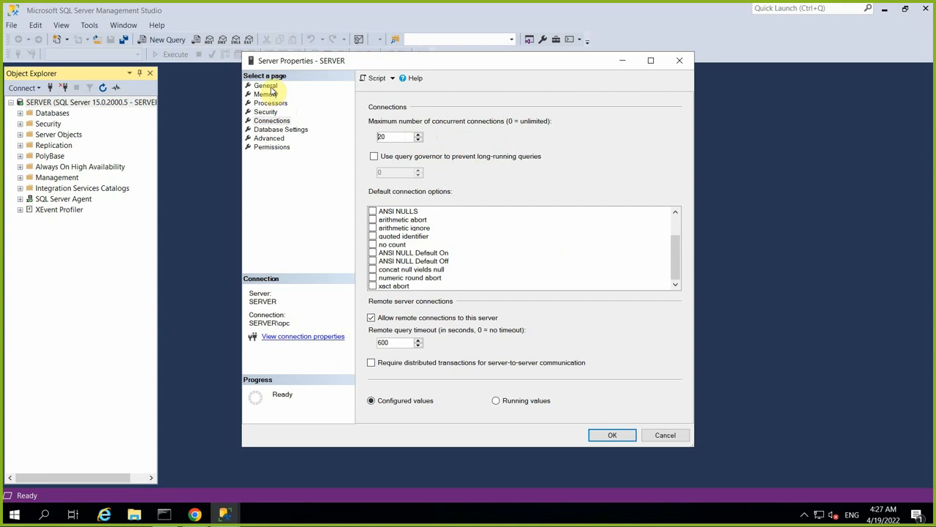
- Review the server's Database Settings, Advanced and Permissions pages, including the explicit permissions of the oracleuser1 login
{"action": "left_click", "coordinate": [272, 129]}
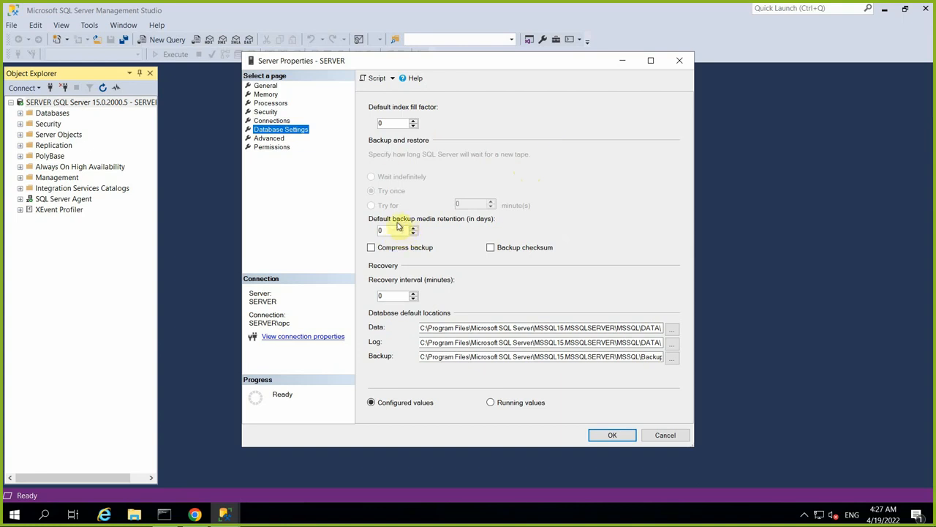
{"action": "left_click_drag", "start_coordinate": [366, 220], "coordinate": [430, 224]}
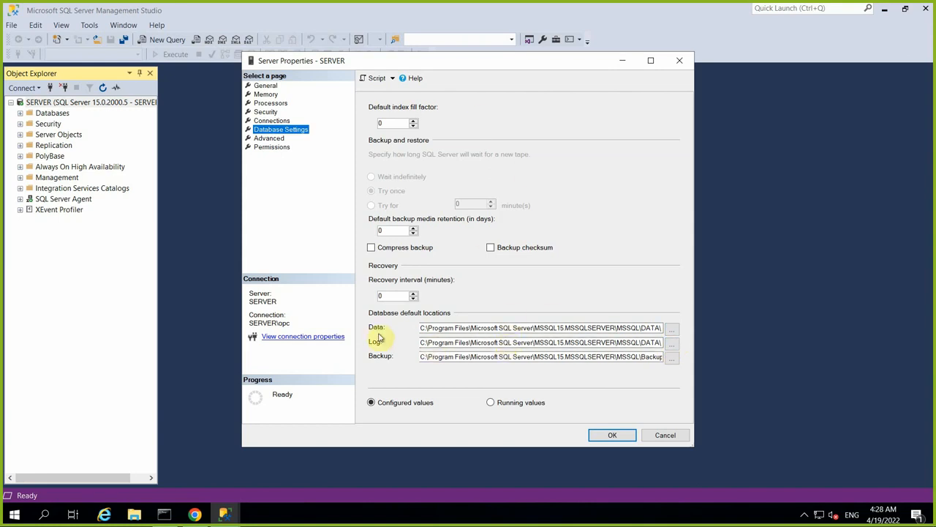
{"action": "left_click", "coordinate": [269, 139]}
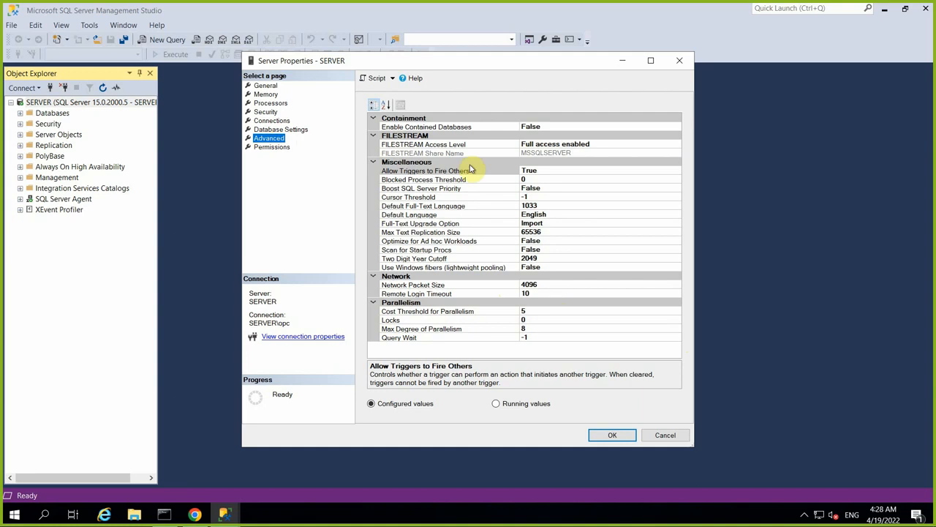
{"action": "left_click", "coordinate": [272, 149]}
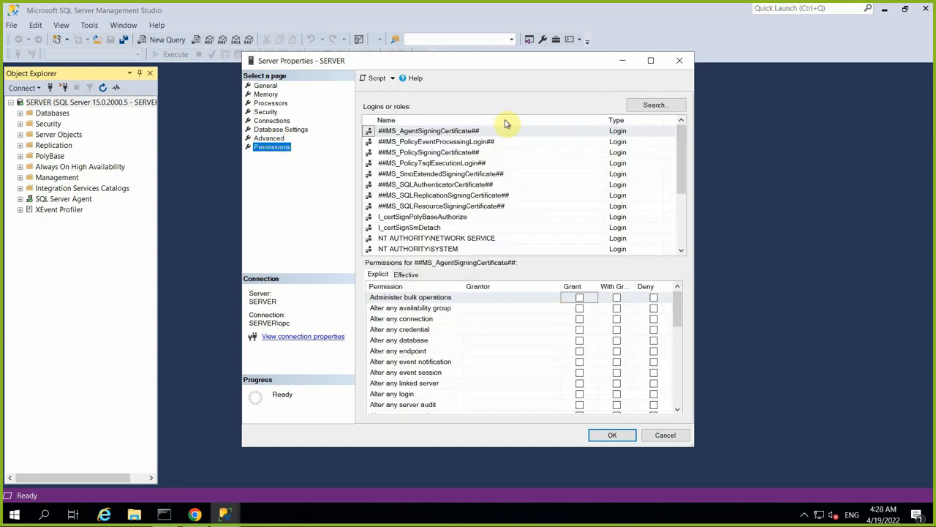
{"action": "left_click_drag", "start_coordinate": [679, 188], "coordinate": [671, 232]}
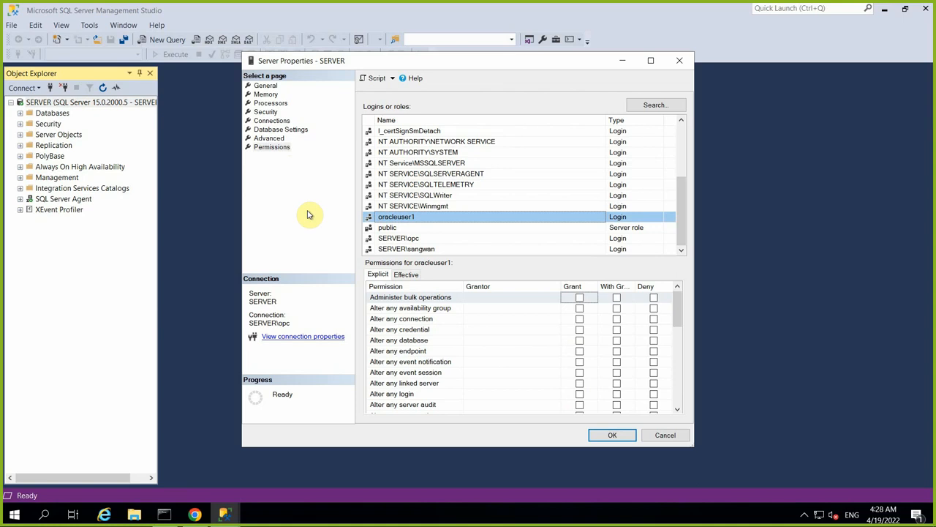
- Script the pending server property changes to a new query window and examine the generated statements
{"action": "left_click", "coordinate": [393, 78]}
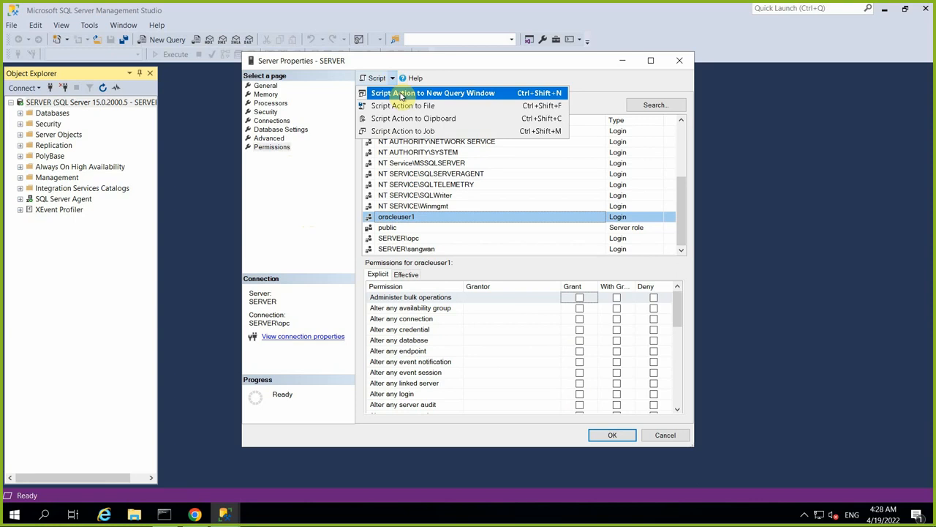
{"action": "left_click", "coordinate": [401, 95]}
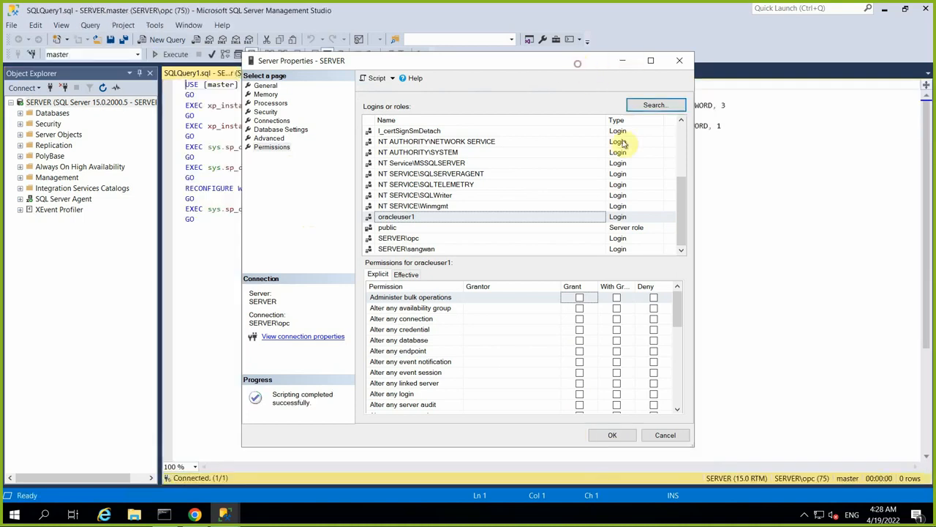
{"action": "left_click_drag", "start_coordinate": [617, 61], "coordinate": [742, 269]}
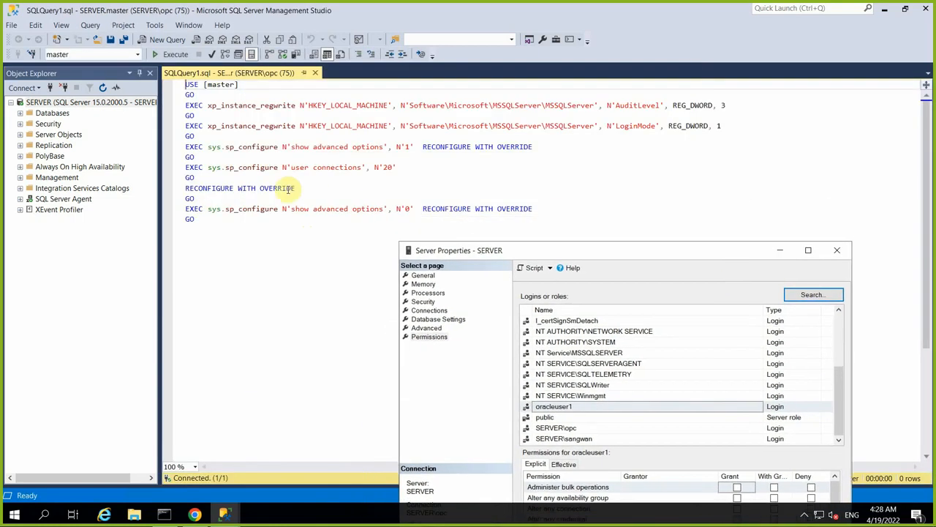
{"action": "left_click_drag", "start_coordinate": [209, 221], "coordinate": [150, 71]}
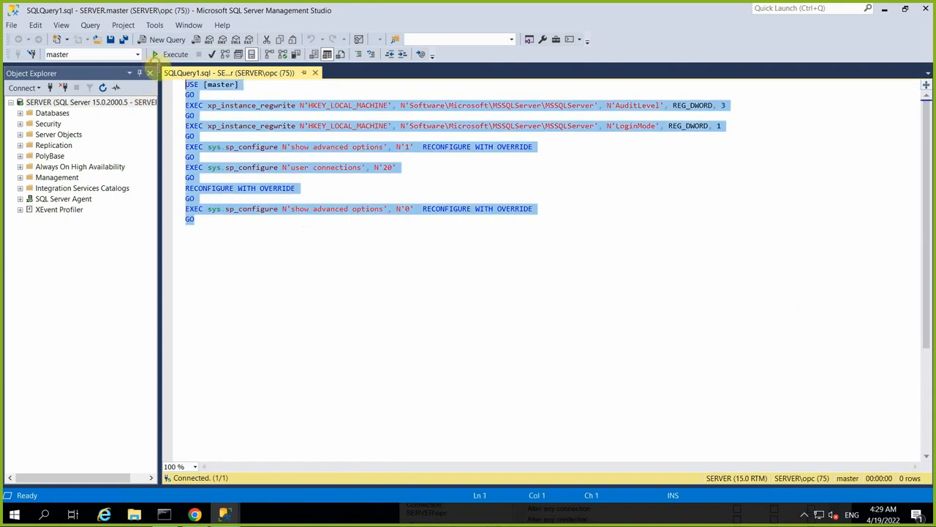
{"action": "left_click", "coordinate": [407, 322]}
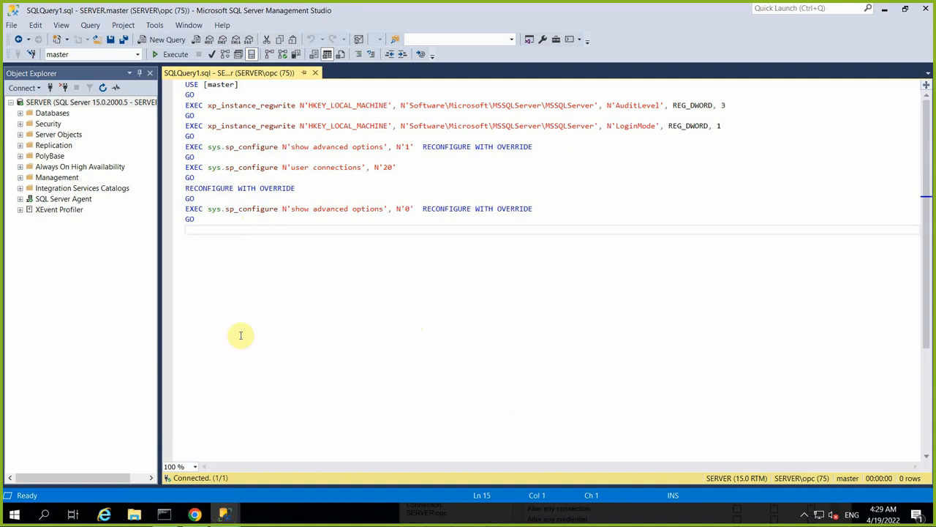
- Return to the Server Properties dialog, apply the configuration changes and acknowledge the restart notice
{"action": "mouse_move", "coordinate": [226, 517]}
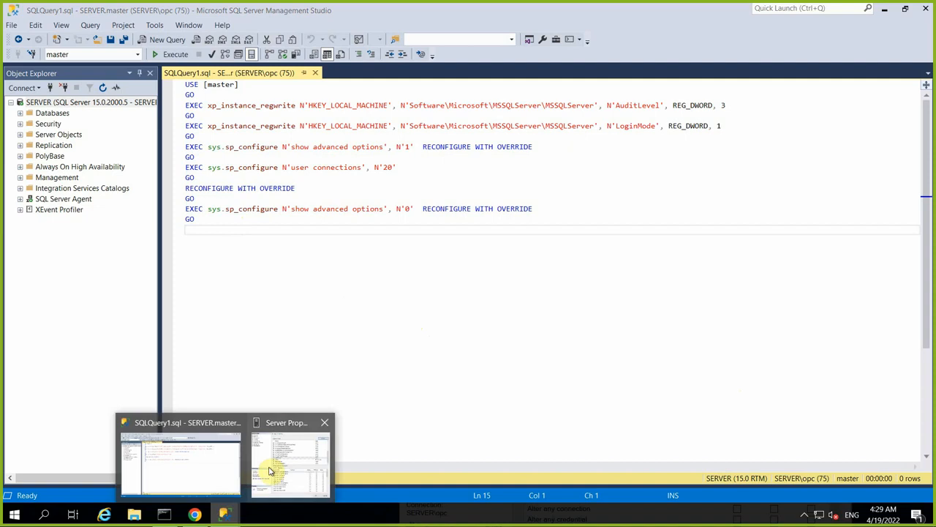
{"action": "left_click", "coordinate": [268, 468]}
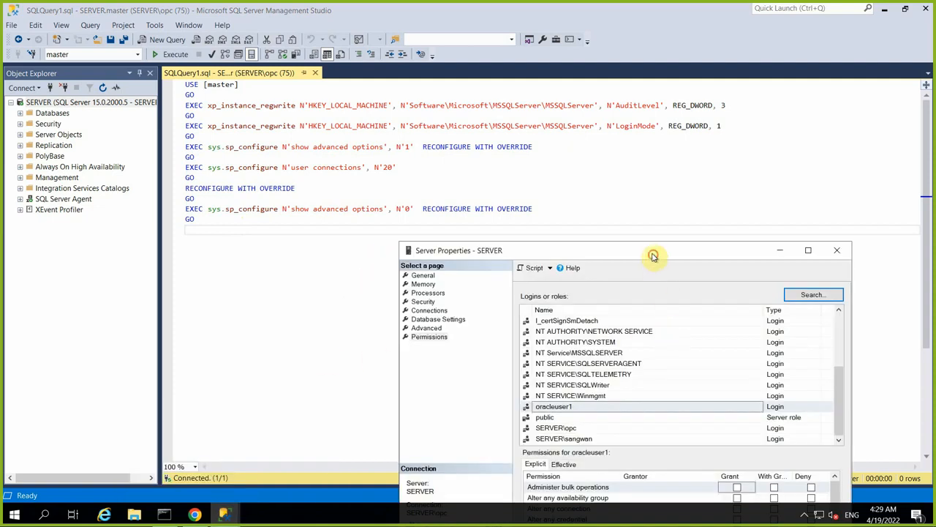
{"action": "left_click_drag", "start_coordinate": [652, 253], "coordinate": [560, 100]}
{"action": "left_click", "coordinate": [671, 474]}
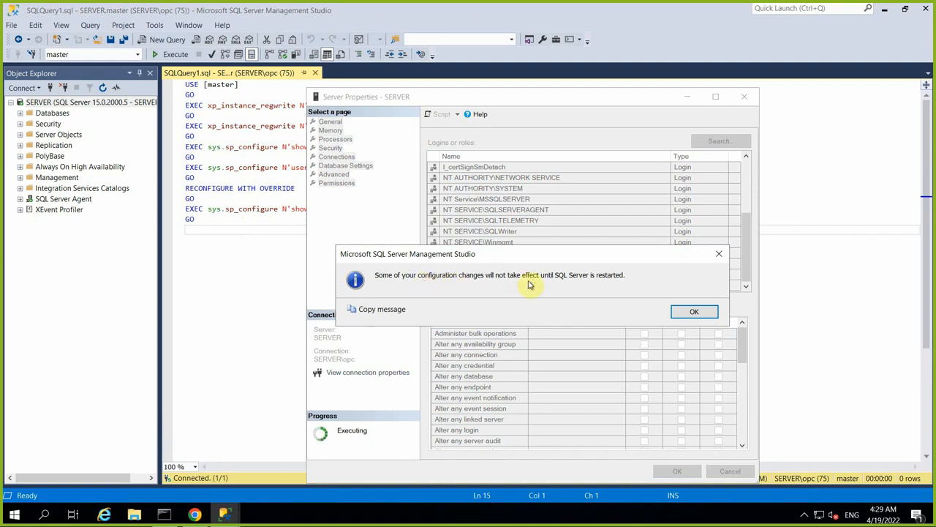
{"action": "left_click", "coordinate": [690, 316]}
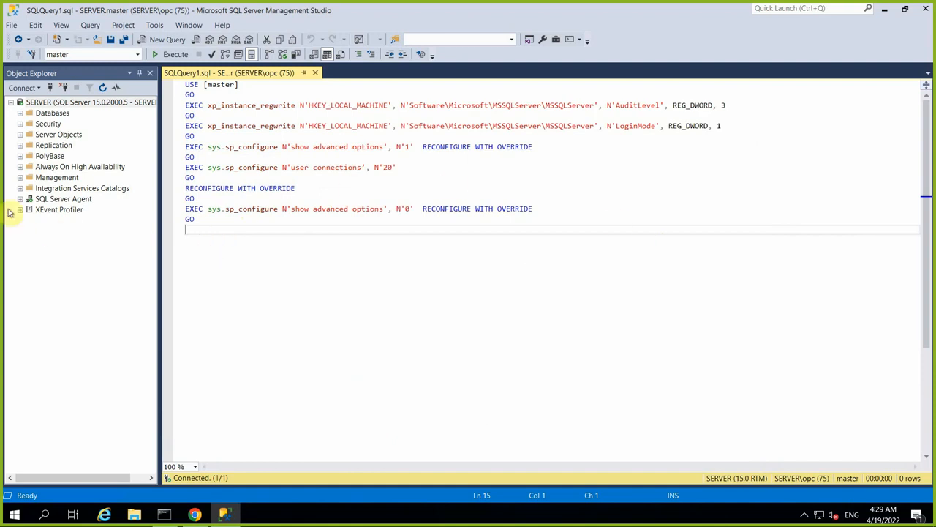
- Open the properties of the AdventureWorks2019 database and review its Files, Filegroups and Options pages
{"action": "left_click", "coordinate": [20, 114]}
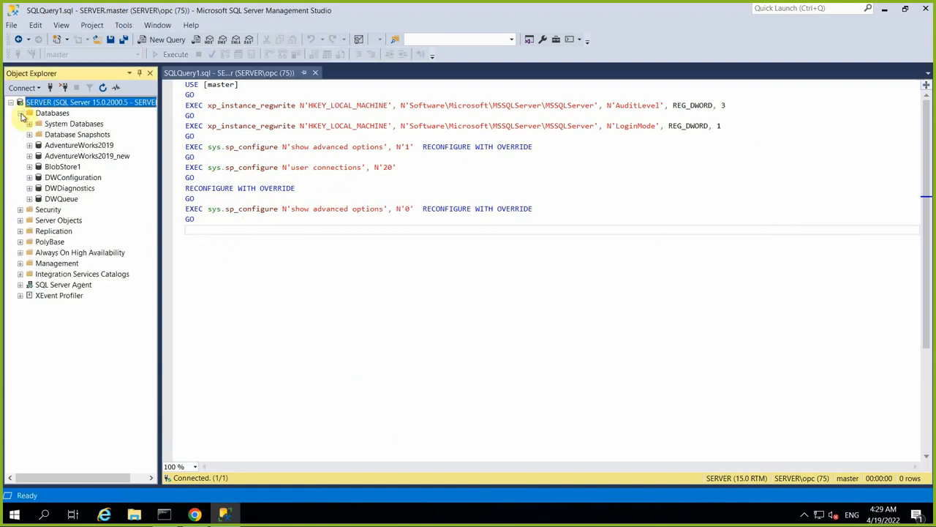
{"action": "left_click", "coordinate": [66, 148]}
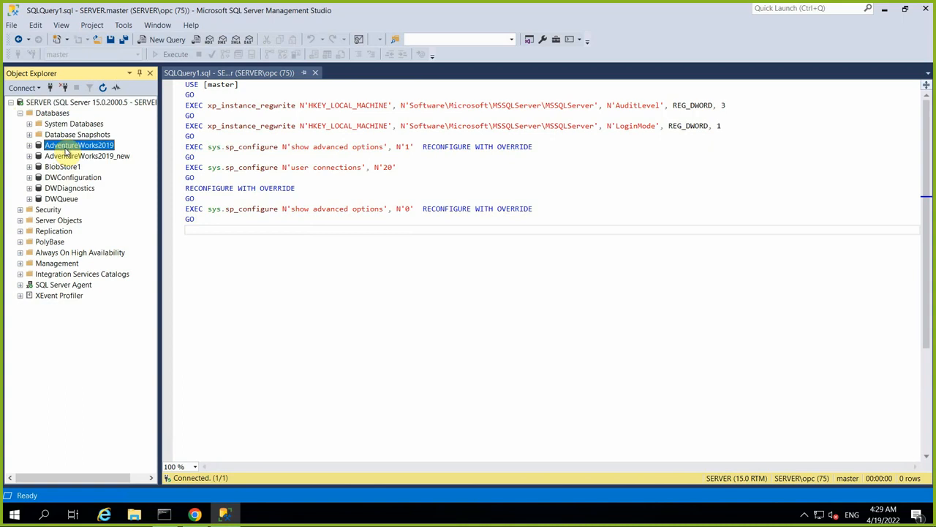
{"action": "right_click", "coordinate": [65, 147]}
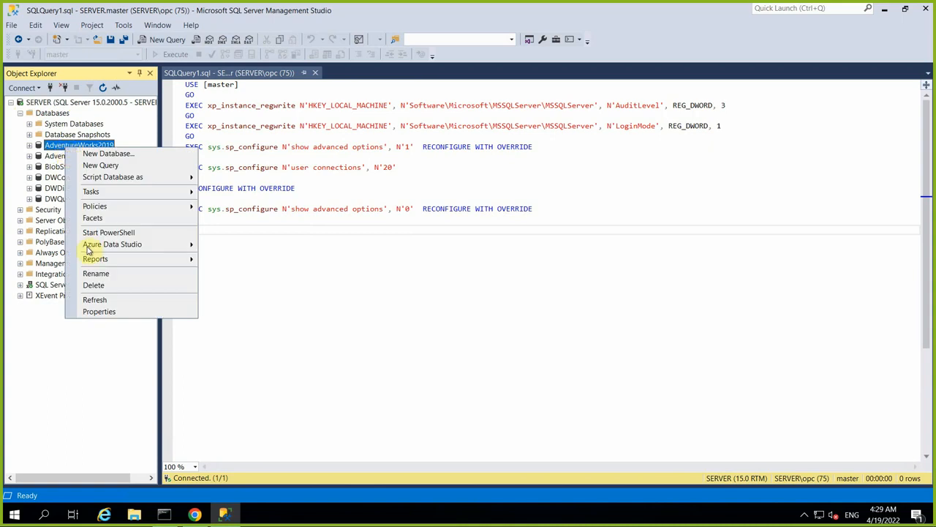
{"action": "left_click", "coordinate": [110, 312]}
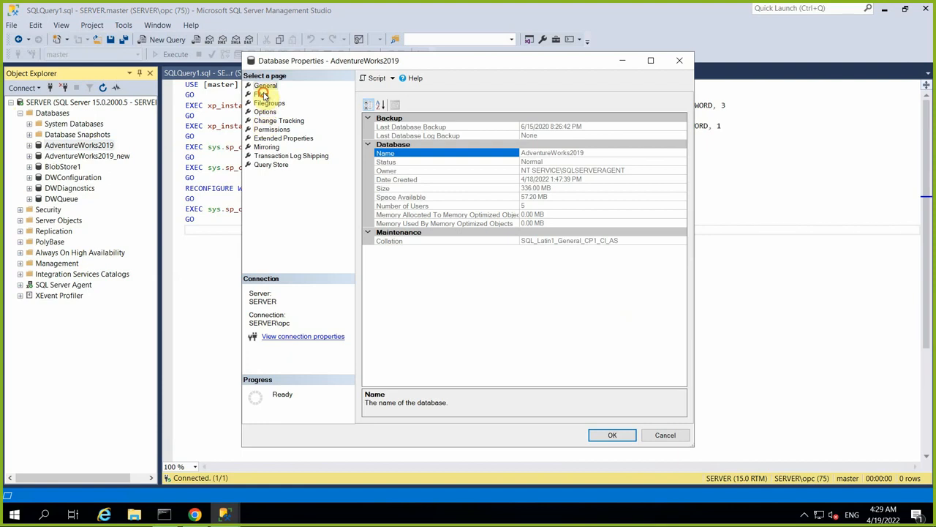
{"action": "left_click", "coordinate": [262, 95]}
{"action": "left_click", "coordinate": [270, 104]}
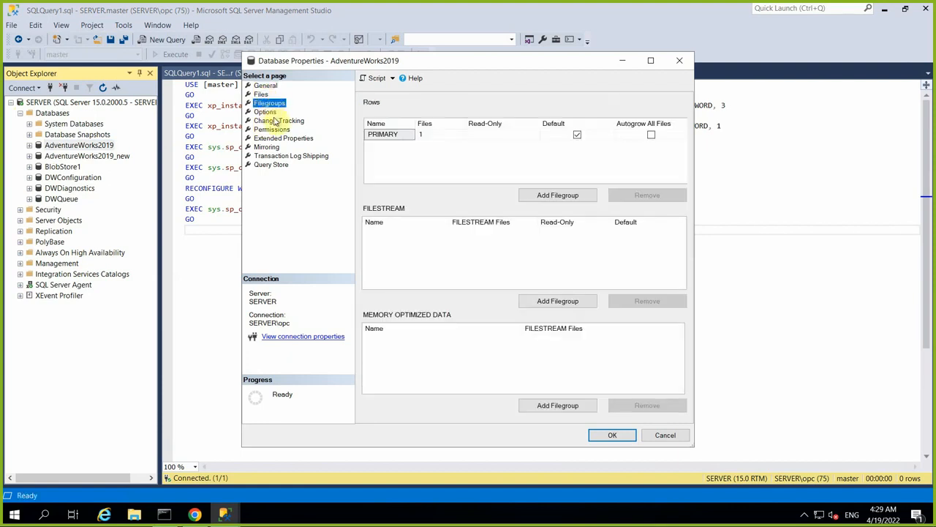
{"action": "left_click", "coordinate": [265, 112]}
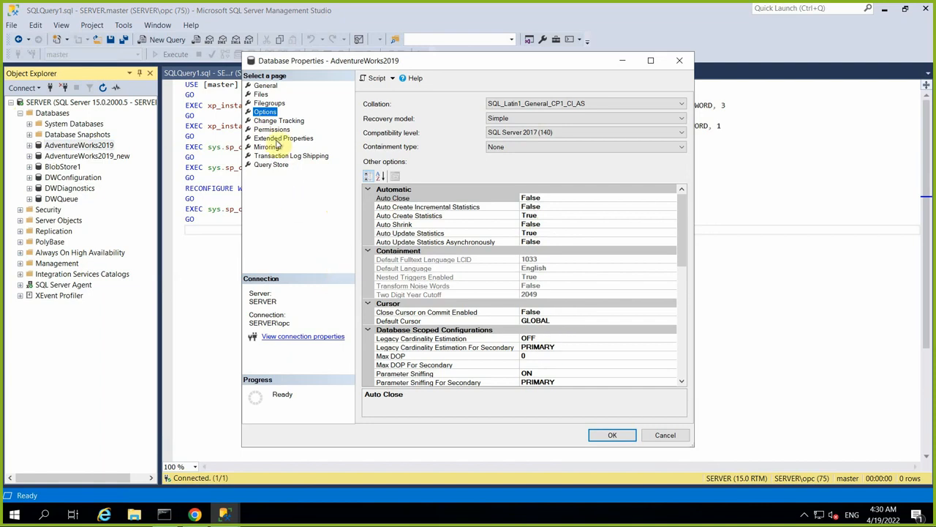
{"action": "left_click", "coordinate": [268, 104]}
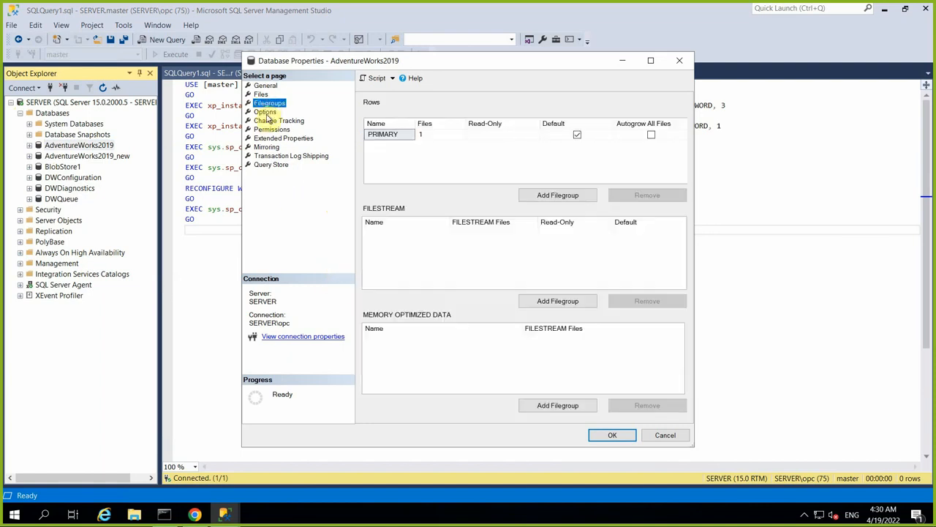
- Review the database's Mirroring, Transaction Log Shipping and Query Store pages, then close its properties without saving
{"action": "left_click", "coordinate": [267, 147]}
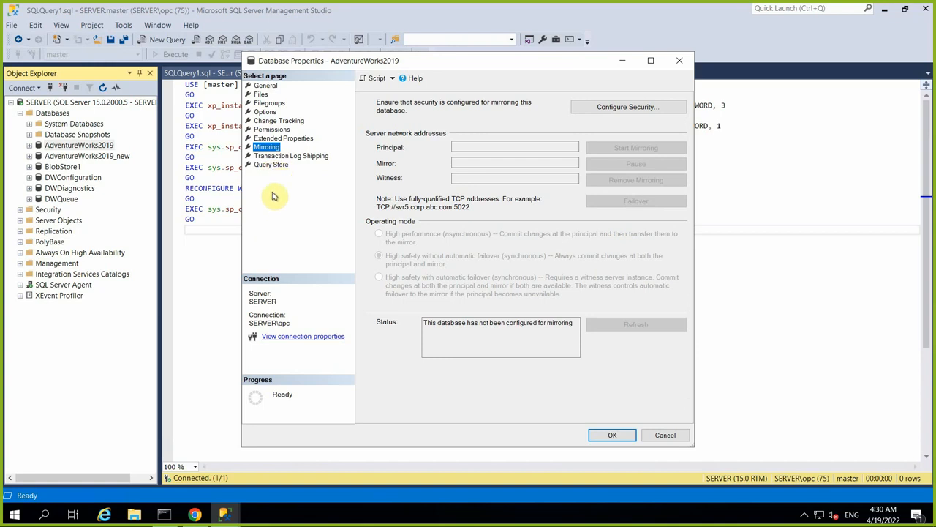
{"action": "left_click", "coordinate": [300, 158]}
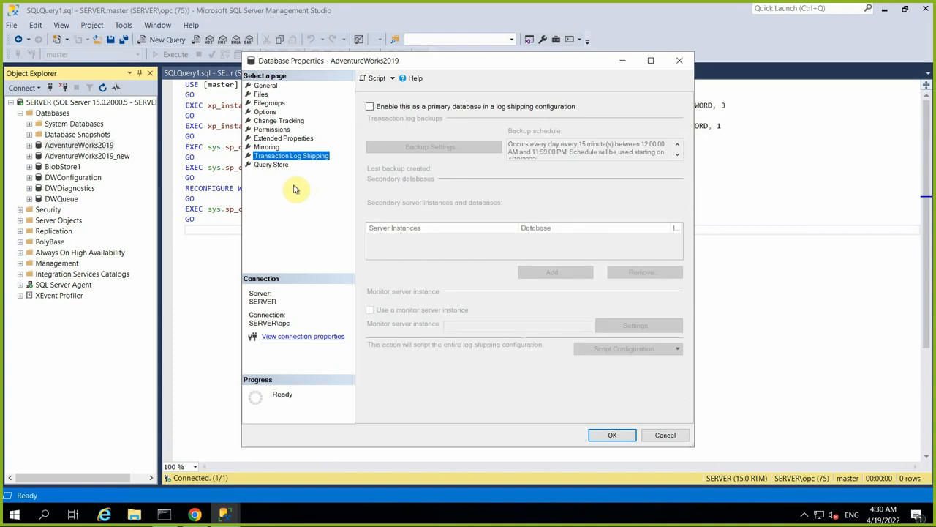
{"action": "left_click", "coordinate": [269, 148]}
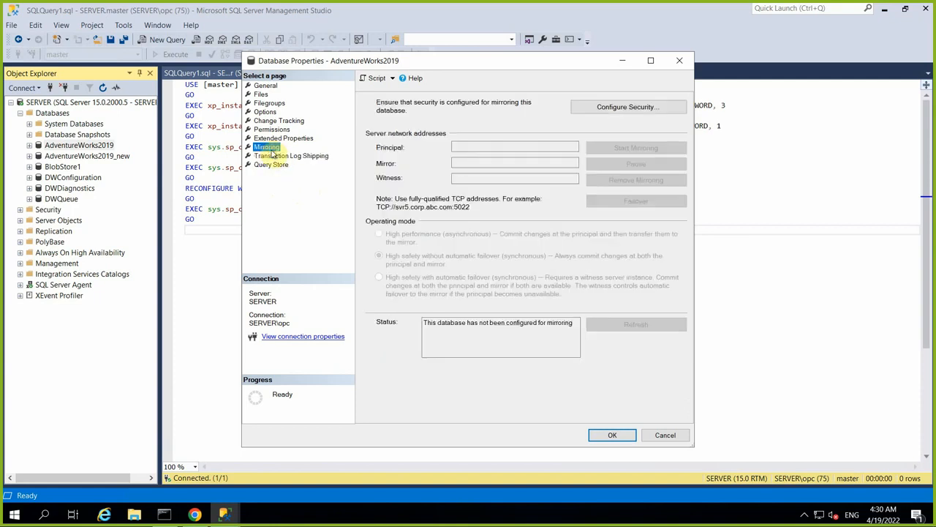
{"action": "left_click", "coordinate": [272, 164]}
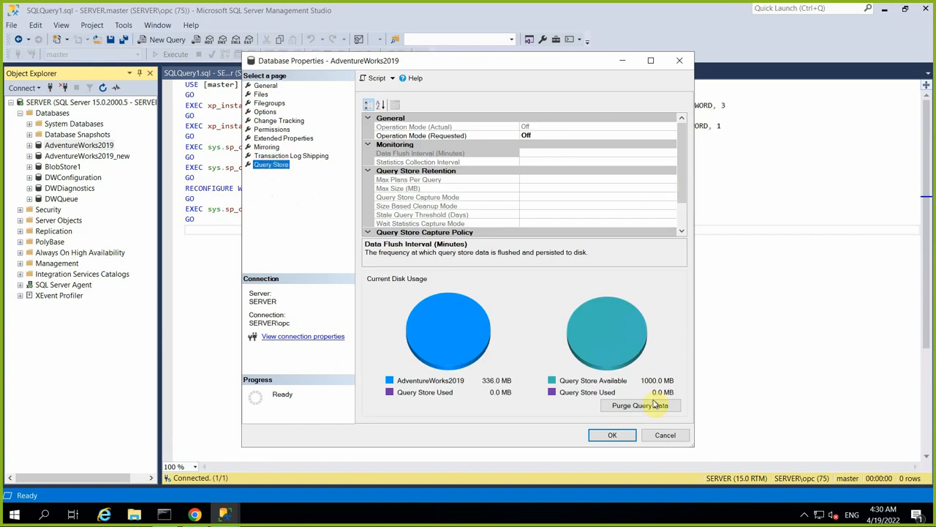
{"action": "left_click", "coordinate": [664, 434]}
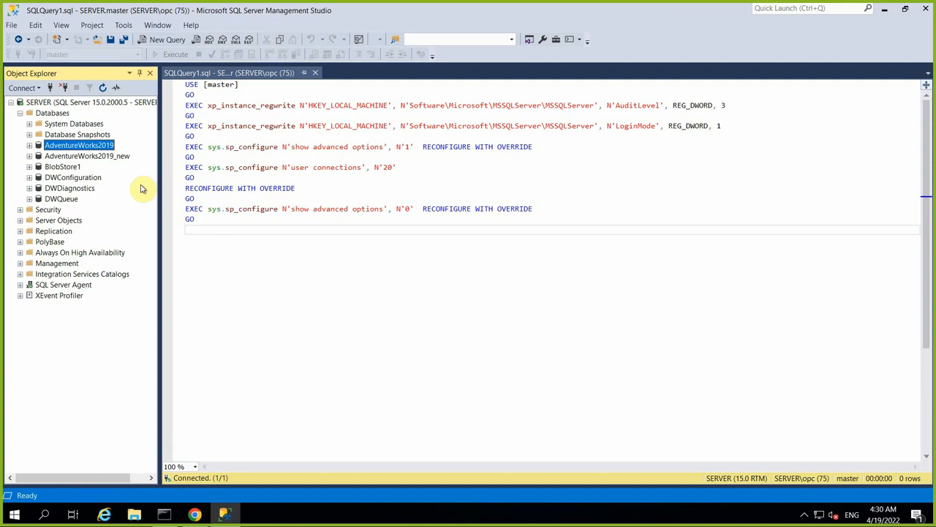
- View the general properties of the SERVER instance and close them without making changes
{"action": "left_click", "coordinate": [77, 103]}
{"action": "right_click", "coordinate": [78, 107]}
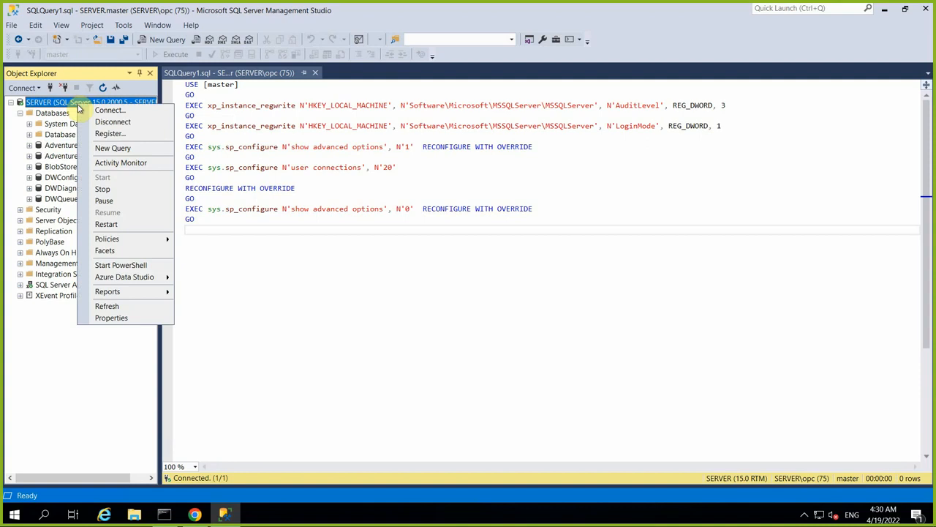
{"action": "left_click", "coordinate": [117, 320]}
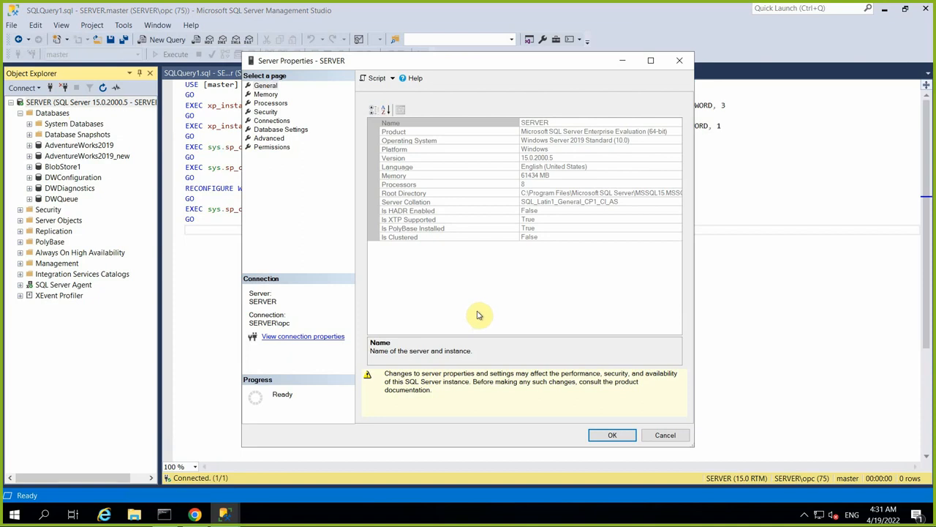
{"action": "left_click", "coordinate": [664, 434]}
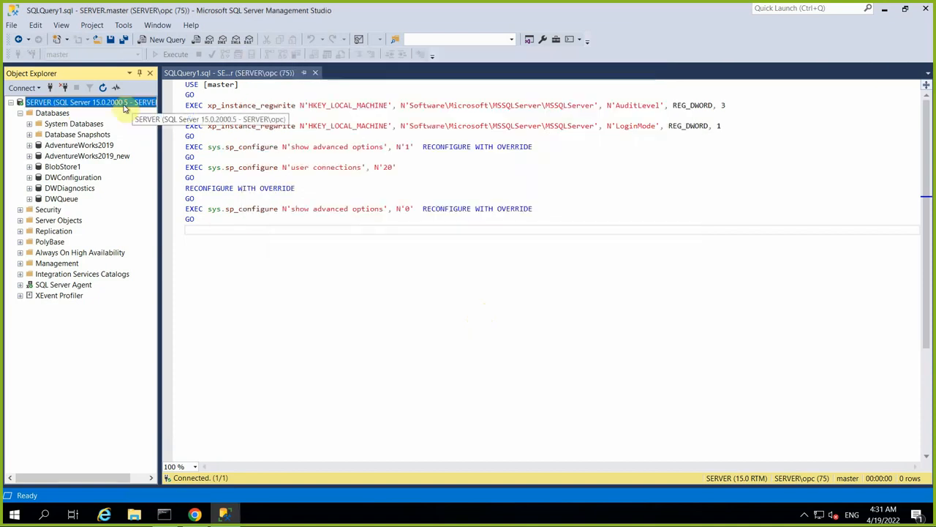
- Open the facets of the SERVER instance, look through the full list of Server facet properties and close without changes
{"action": "right_click", "coordinate": [124, 104]}
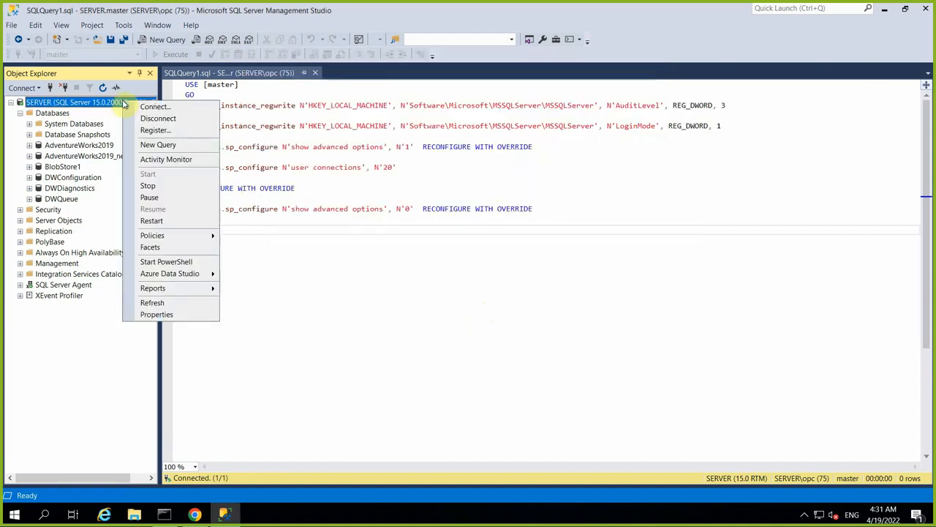
{"action": "left_click", "coordinate": [167, 251]}
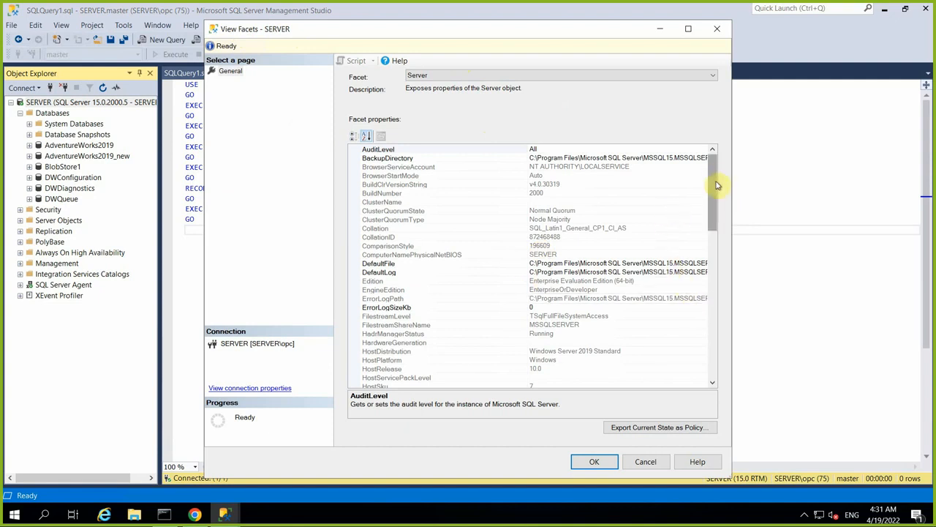
{"action": "scroll", "coordinate": [710, 190], "scroll_direction": "down", "scroll_amount": 7}
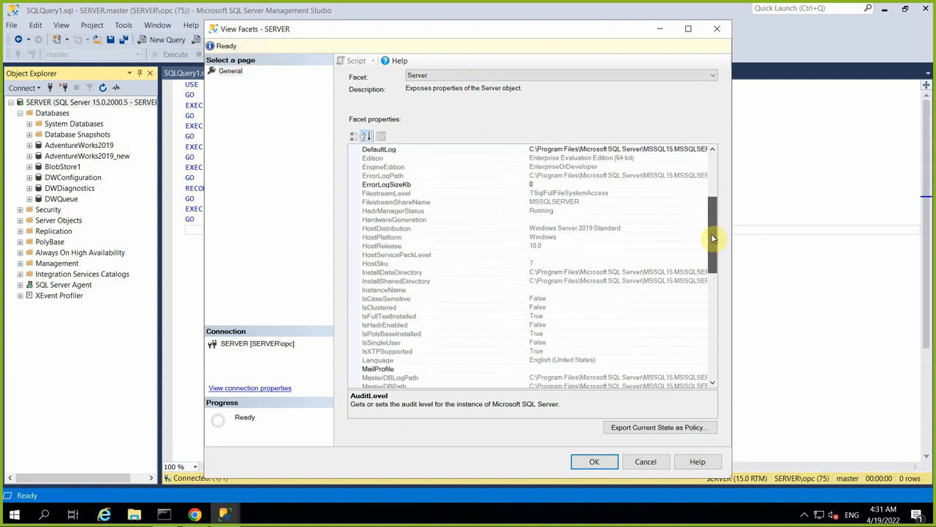
{"action": "scroll", "coordinate": [721, 313], "scroll_direction": "down", "scroll_amount": 10}
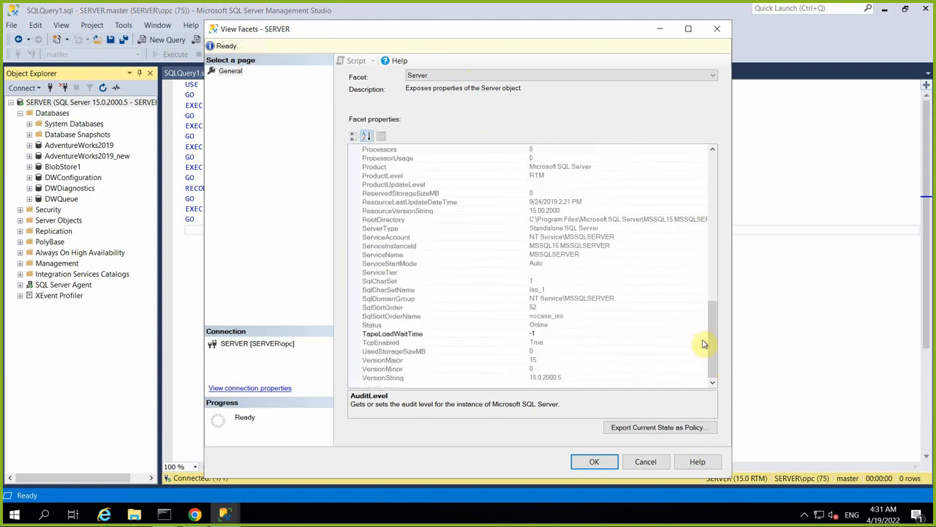
{"action": "left_click", "coordinate": [646, 462]}
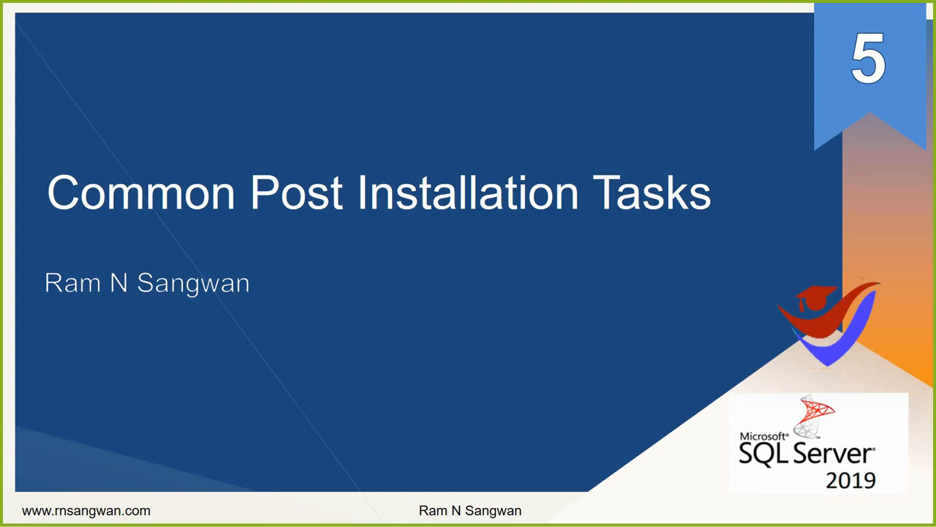
{"action": "key", "text": "Right"}
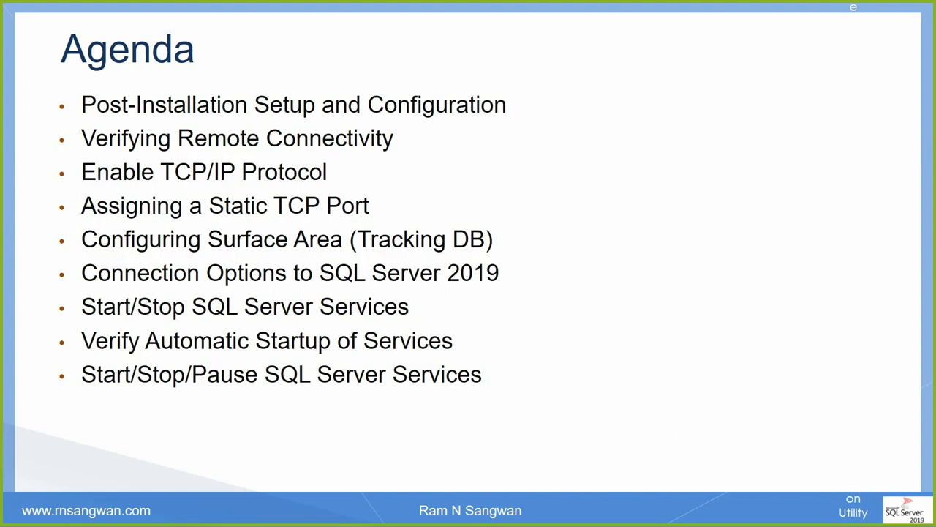